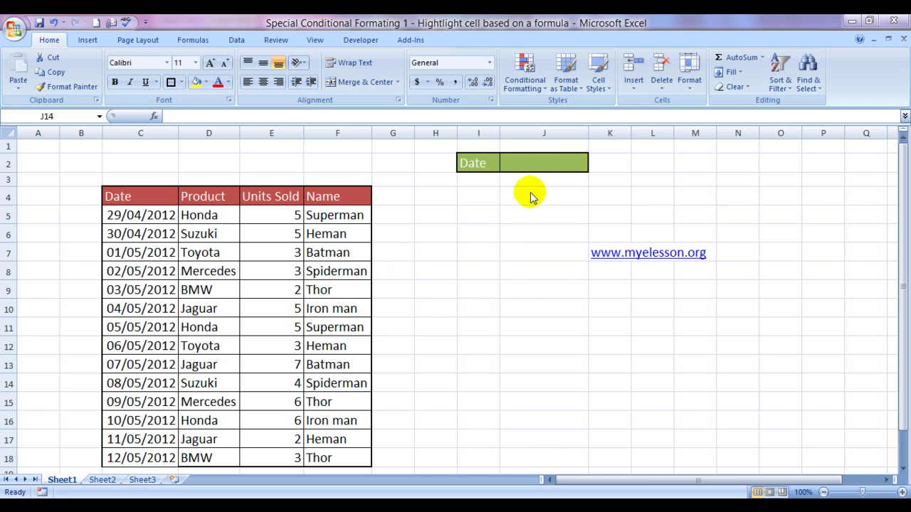
- Test the highlighting by choosing 30/04/2012, 04/05/2012 and 11/05/2012 in turn from the date list in cell J2
{"action": "left_click", "coordinate": [554, 163]}
{"action": "left_click", "coordinate": [554, 164]}
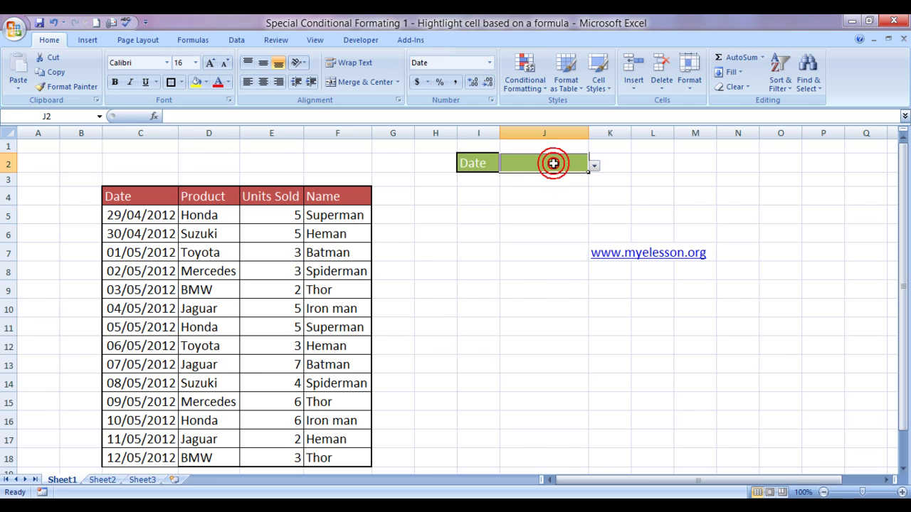
{"action": "left_click", "coordinate": [595, 167]}
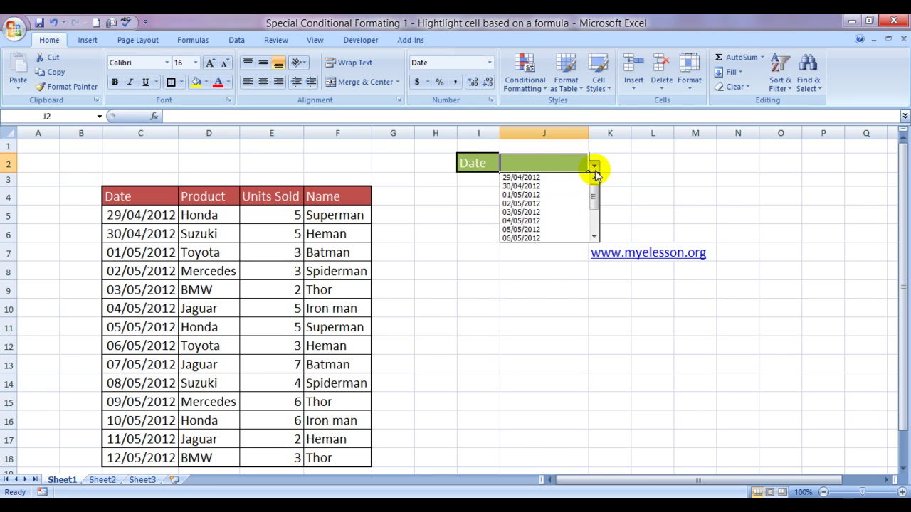
{"action": "left_click", "coordinate": [567, 187]}
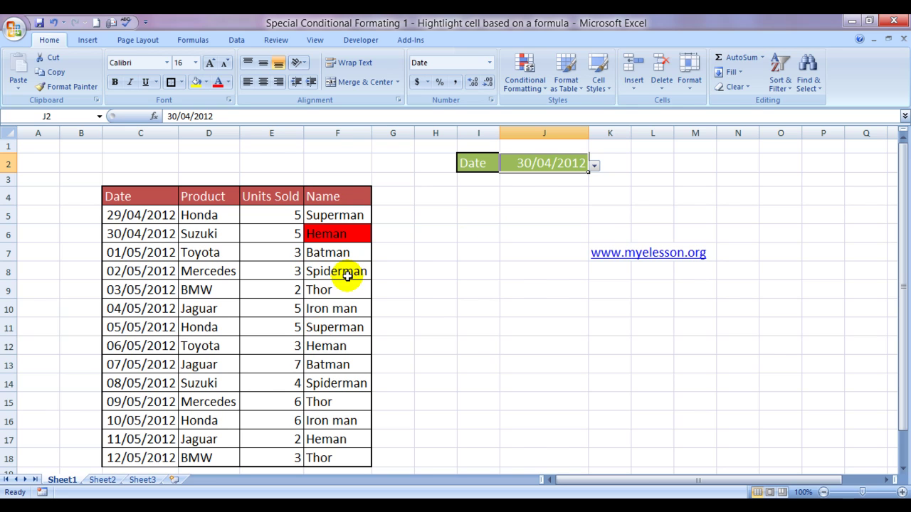
{"action": "left_click", "coordinate": [594, 165]}
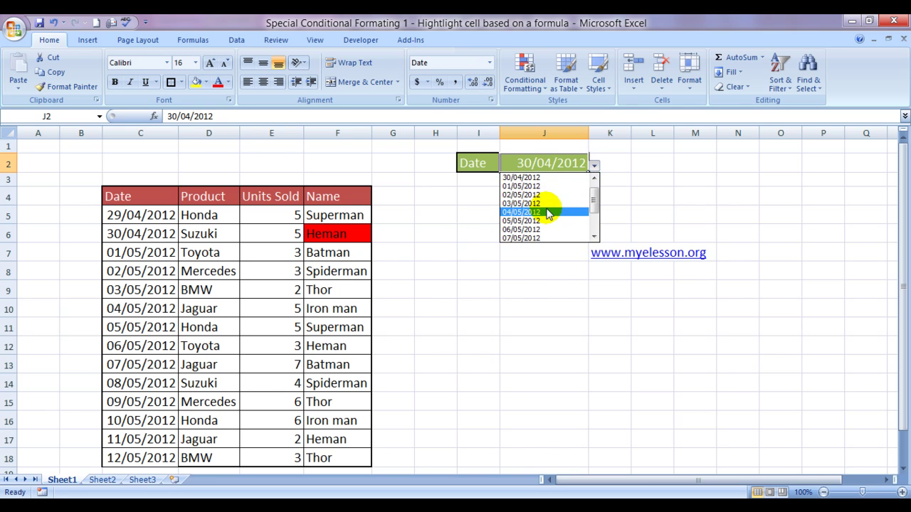
{"action": "left_click", "coordinate": [548, 214]}
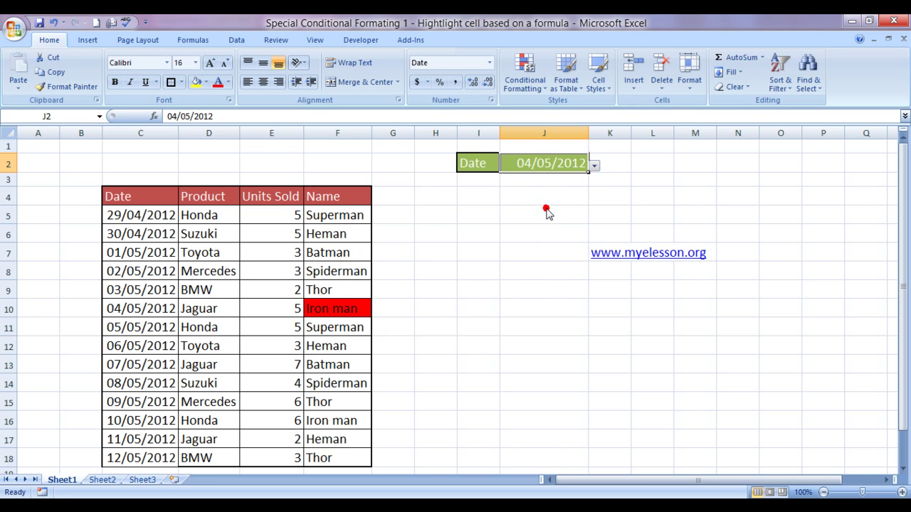
{"action": "left_click", "coordinate": [594, 166]}
{"action": "left_click", "coordinate": [525, 234]}
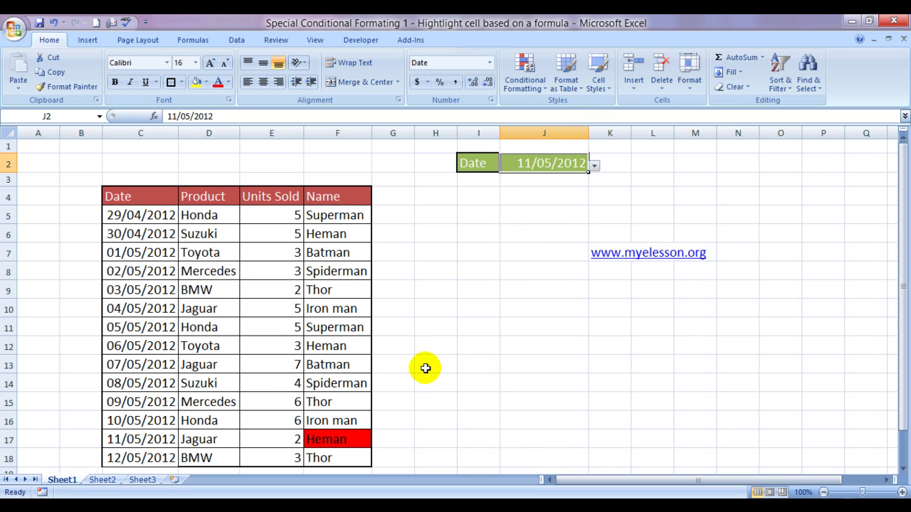
- Look over the Date and Product columns of the sales table
{"action": "left_click", "coordinate": [130, 198]}
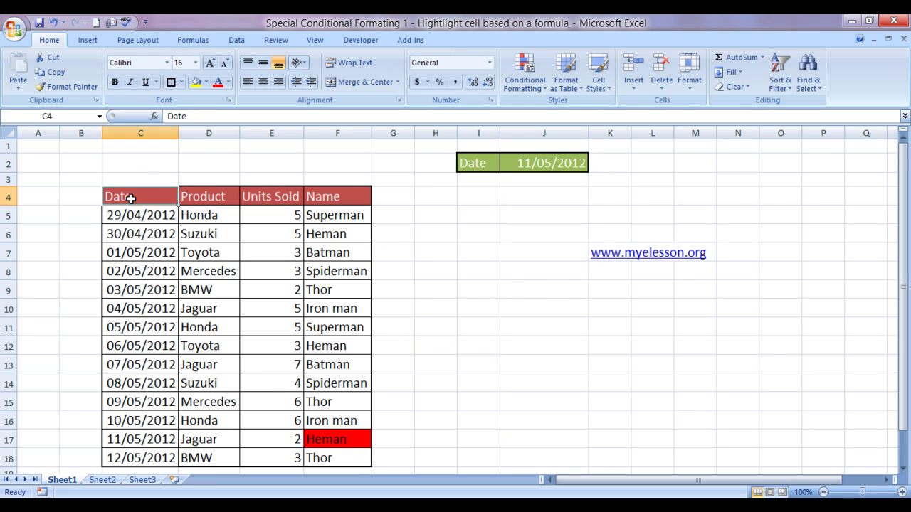
{"action": "left_click", "coordinate": [217, 207]}
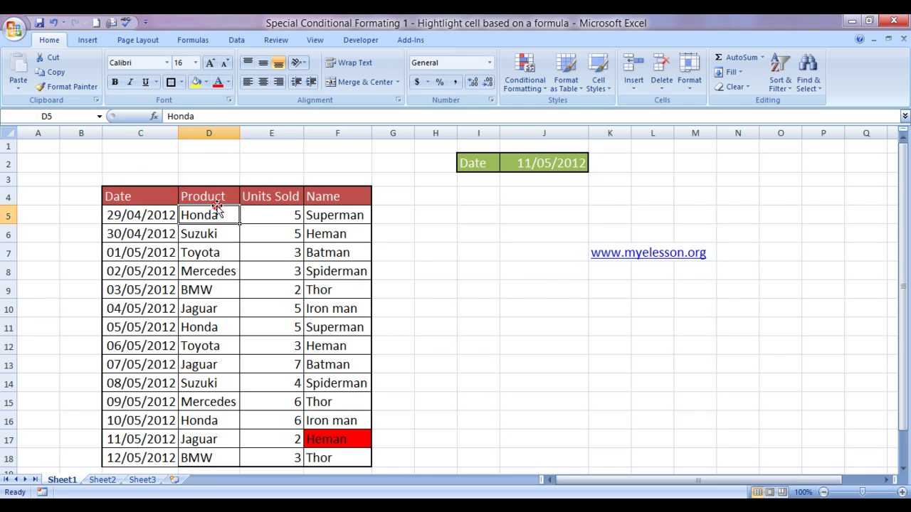
{"action": "key", "text": "Down"}
{"action": "key", "text": "Down"}
{"action": "key", "text": "Down"}
{"action": "key", "text": "Down"}
{"action": "key", "text": "Down"}
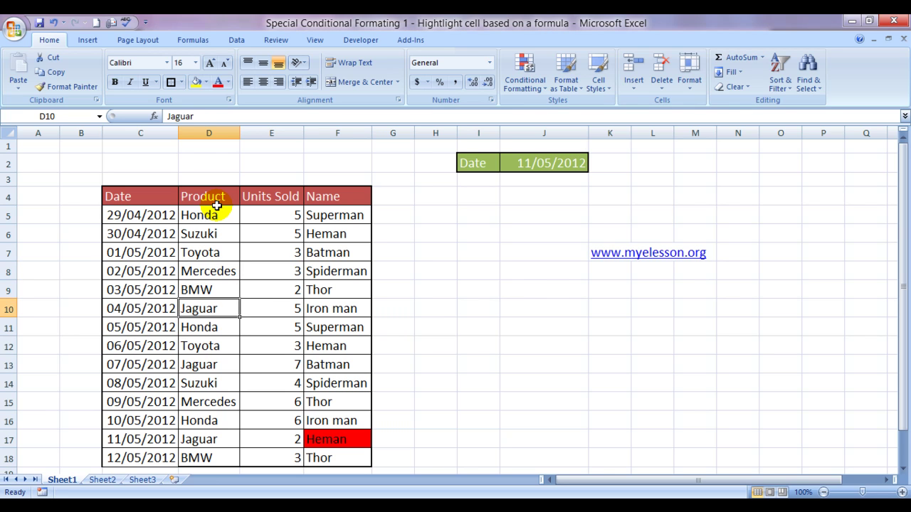
{"action": "key", "text": "Right"}
{"action": "key", "text": "Left"}
{"action": "key", "text": "Right"}
{"action": "key", "text": "Right"}
{"action": "key", "text": "Up"}
{"action": "key", "text": "Up"}
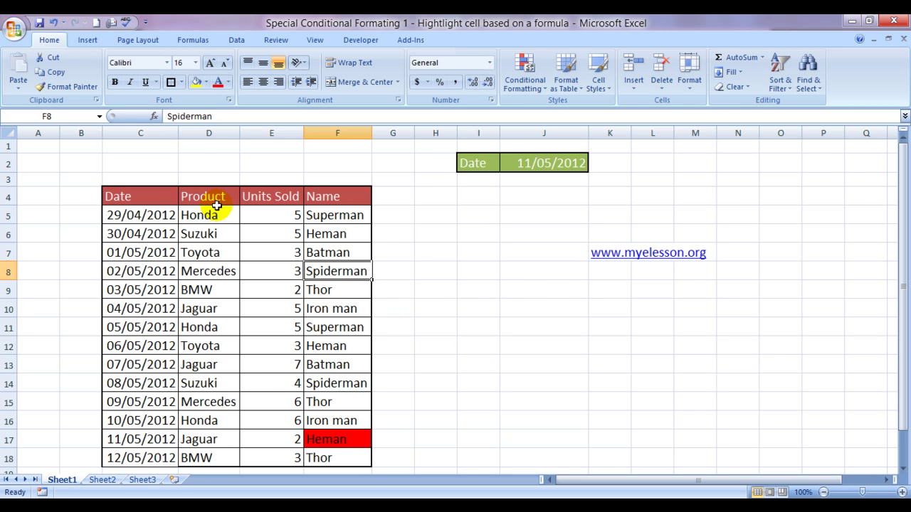
- Look through the Units Sold column of the sales table
{"action": "left_click", "coordinate": [271, 197]}
{"action": "key", "text": "Down"}
{"action": "key", "text": "Down"}
{"action": "key", "text": "Down"}
{"action": "key", "text": "Down"}
{"action": "key", "text": "Down"}
{"action": "key", "text": "Down"}
{"action": "key", "text": "Down"}
{"action": "key", "text": "Down"}
{"action": "key", "text": "Down"}
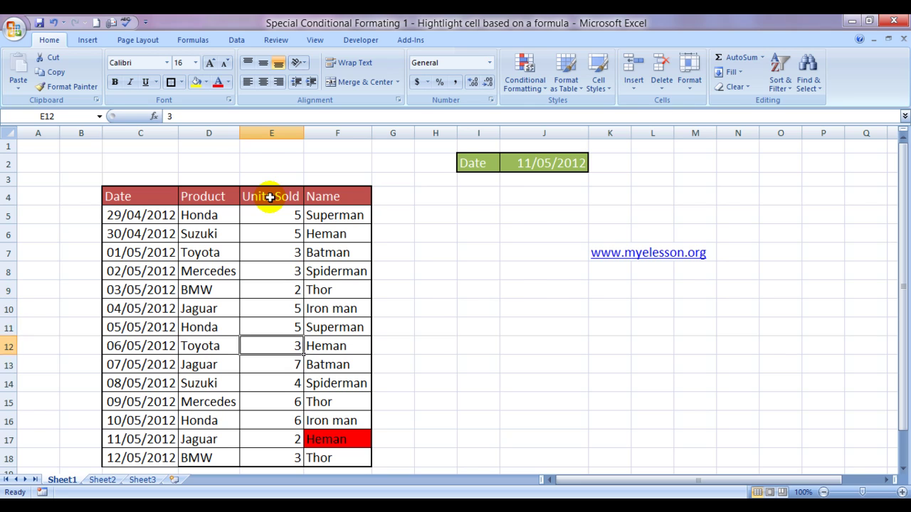
- Look through the entries in the Name column, from the first row down to row 10
{"action": "left_click", "coordinate": [326, 217]}
{"action": "key", "text": "Down"}
{"action": "key", "text": "Down"}
{"action": "key", "text": "Up"}
{"action": "key", "text": "Up"}
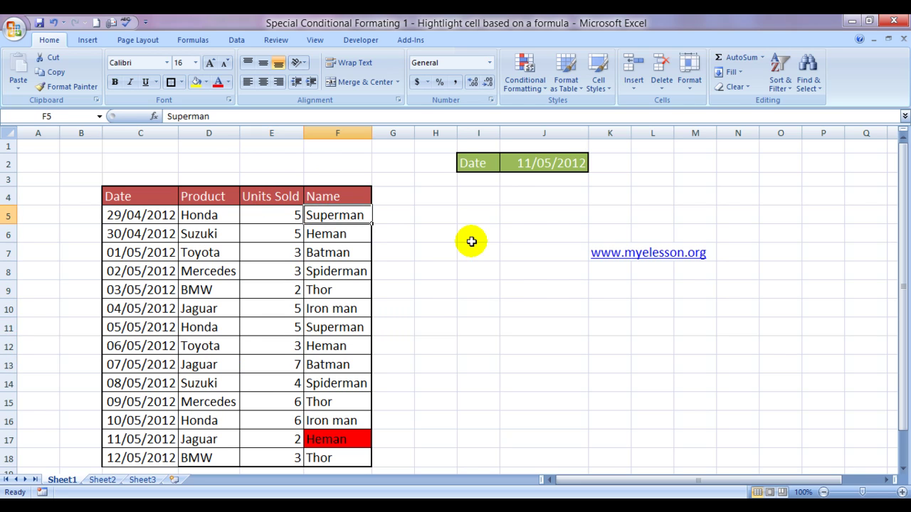
{"action": "key", "text": "Down"}
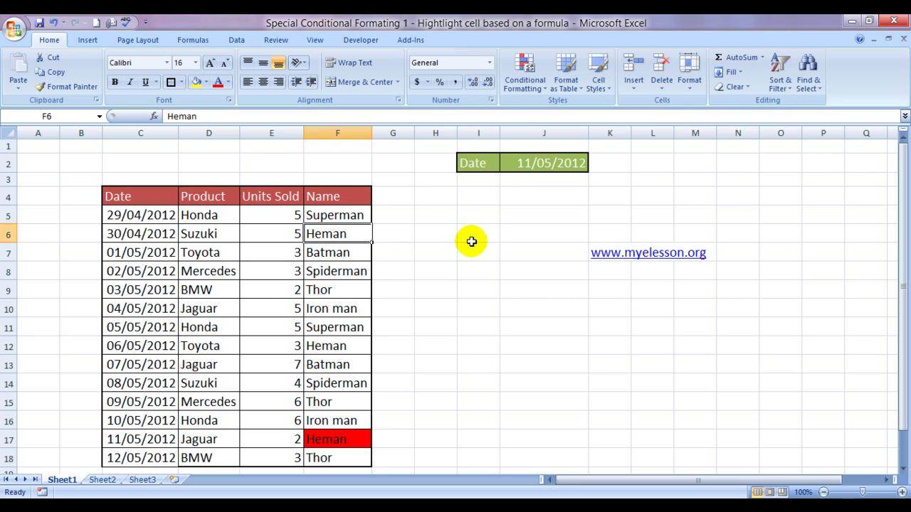
{"action": "key", "text": "Down"}
{"action": "key", "text": "Down"}
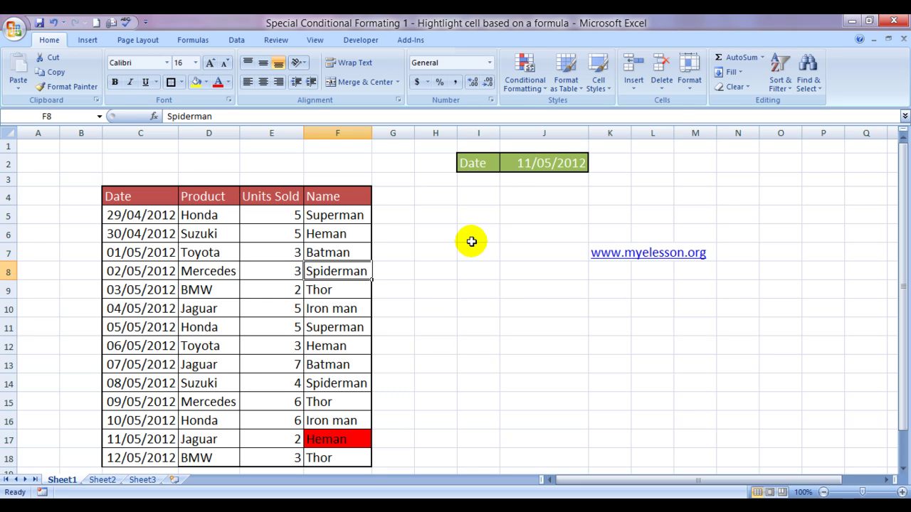
{"action": "key", "text": "Down"}
{"action": "key", "text": "Down"}
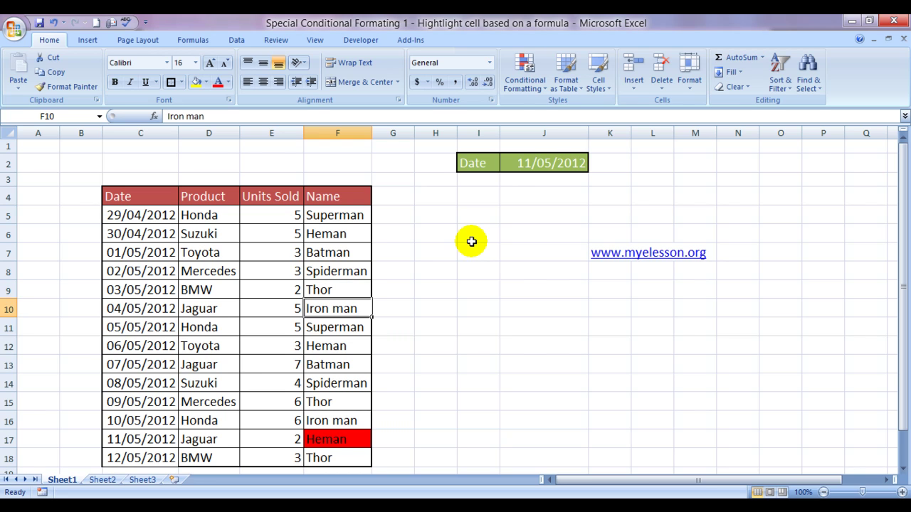
- Change the date in cell J2 to 07/05/2012 and 09/05/2012, ending on 11/05/2012, to test which name is highlighted
{"action": "left_click", "coordinate": [554, 169]}
{"action": "left_click", "coordinate": [595, 165]}
{"action": "scroll", "coordinate": [569, 183], "scroll_direction": "up", "scroll_amount": 2}
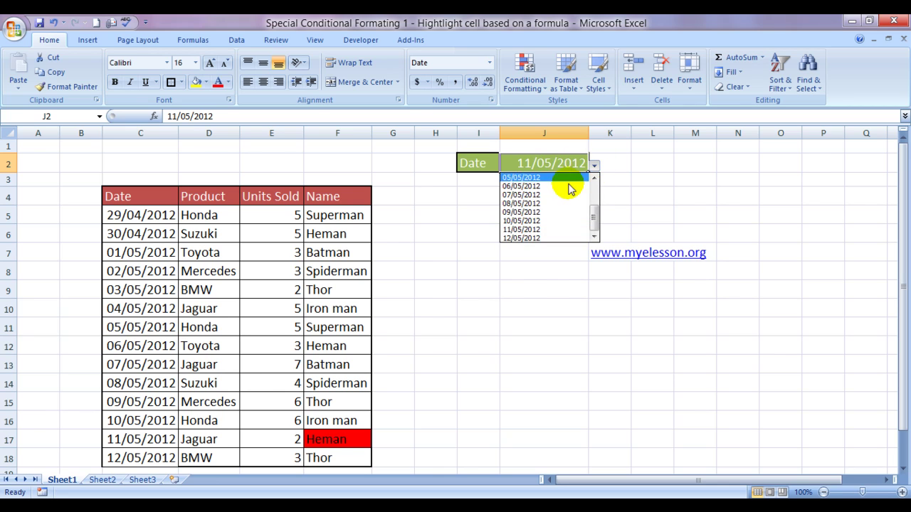
{"action": "left_click", "coordinate": [548, 198]}
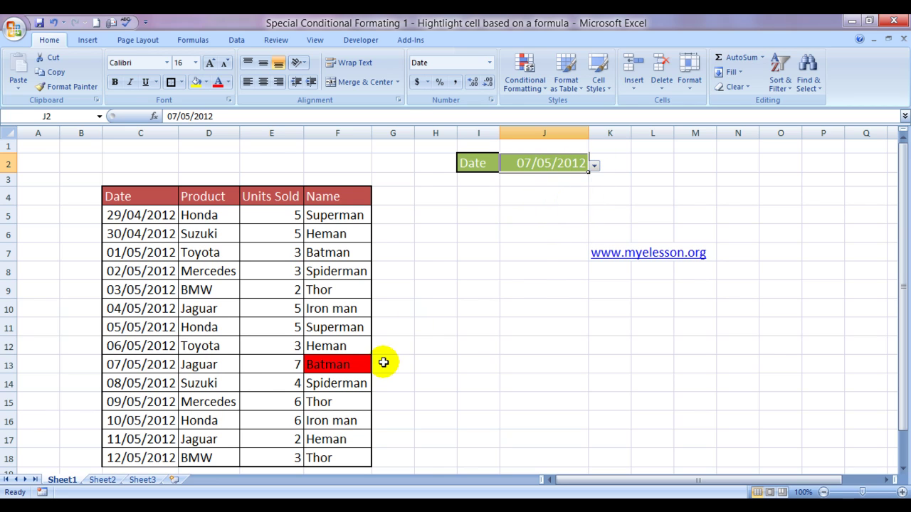
{"action": "left_click", "coordinate": [594, 166]}
{"action": "left_click", "coordinate": [536, 212]}
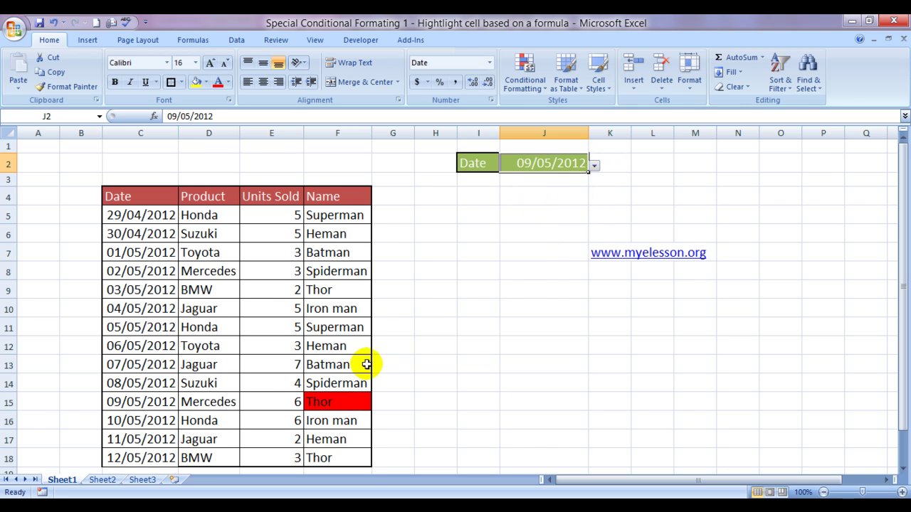
{"action": "left_click", "coordinate": [594, 166]}
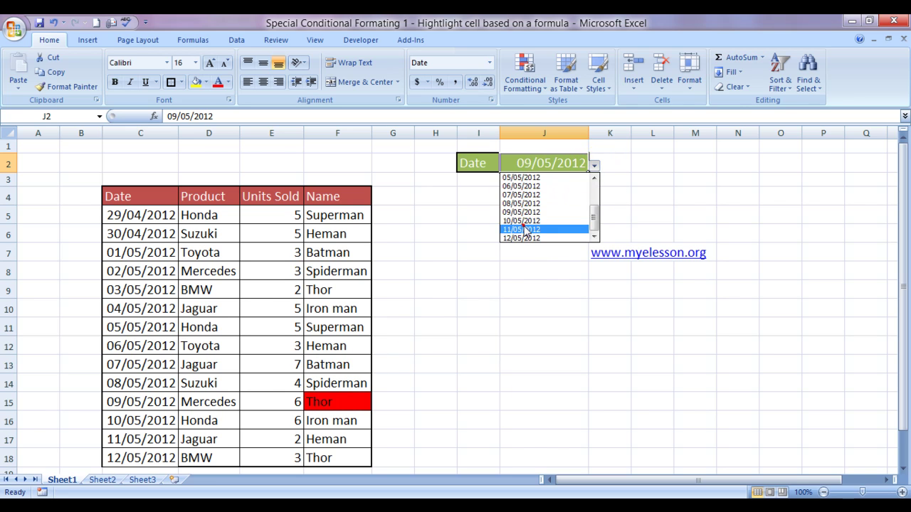
{"action": "left_click", "coordinate": [525, 225]}
- Inspect the content of the highlighted name cell F17 in edit mode and leave it unchanged
{"action": "left_click", "coordinate": [468, 299]}
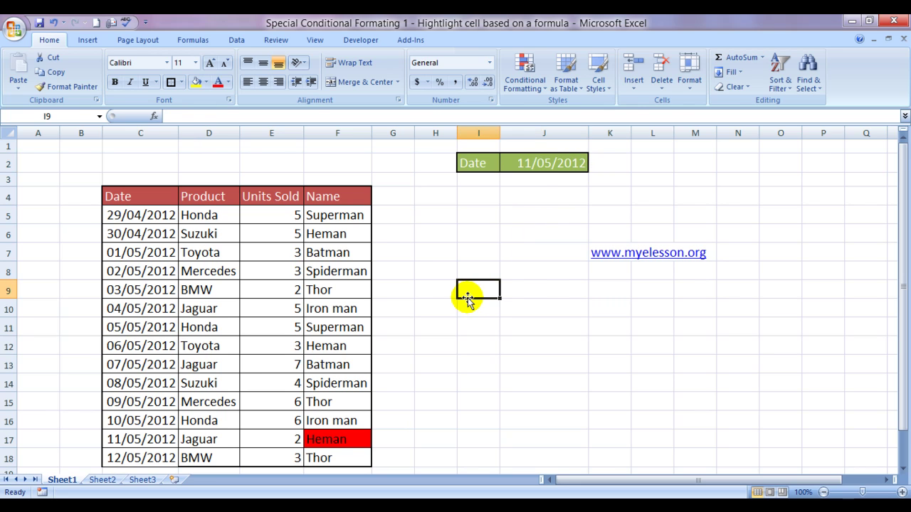
{"action": "key", "text": "Left"}
{"action": "key", "text": "Left"}
{"action": "key", "text": "Left"}
{"action": "key", "text": "Down"}
{"action": "key", "text": "Down"}
{"action": "key", "text": "Down"}
{"action": "key", "text": "Down"}
{"action": "key", "text": "Down"}
{"action": "key", "text": "Down"}
{"action": "key", "text": "Down"}
{"action": "key", "text": "Down"}
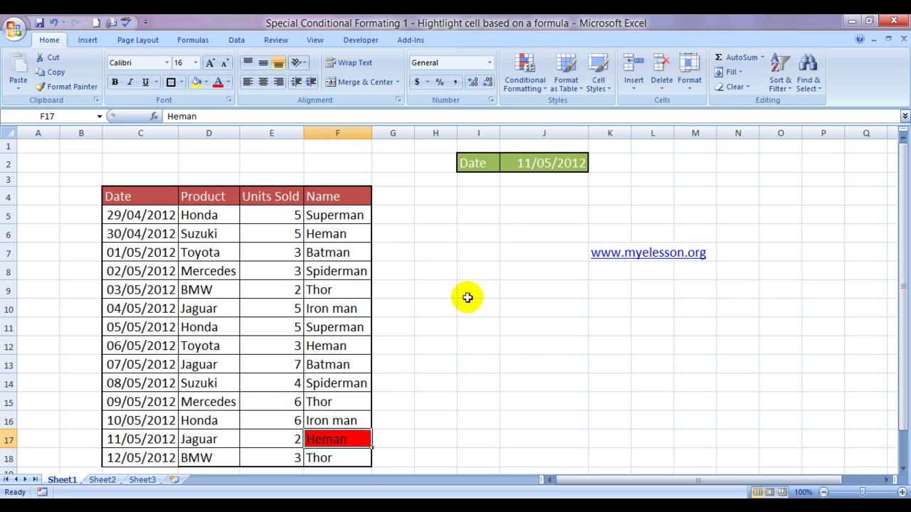
{"action": "key", "text": "F2"}
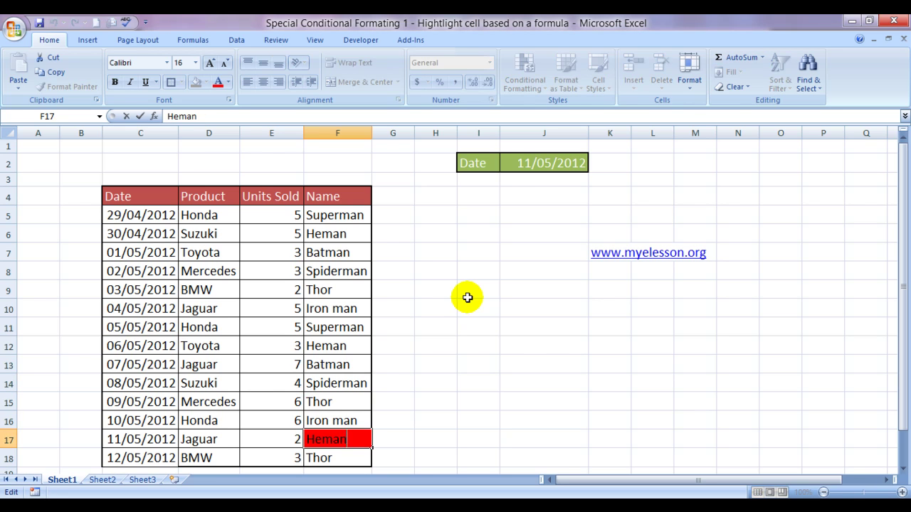
{"action": "key", "text": "Tab"}
- Select the empty cell H5, level with the first data row of the sales table
{"action": "key", "text": "Right"}
{"action": "key", "text": "Up"}
{"action": "key", "text": "Up"}
{"action": "key", "text": "Up"}
{"action": "key", "text": "Up"}
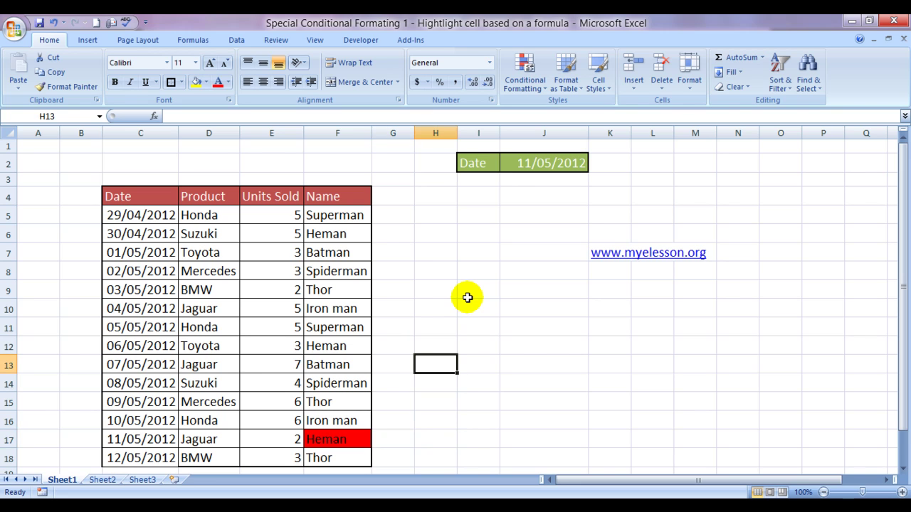
{"action": "key", "text": "Up"}
{"action": "key", "text": "Up"}
{"action": "key", "text": "Up"}
{"action": "key", "text": "Up"}
{"action": "key", "text": "Up"}
{"action": "key", "text": "Up"}
{"action": "key", "text": "Up"}
{"action": "key", "text": "Up"}
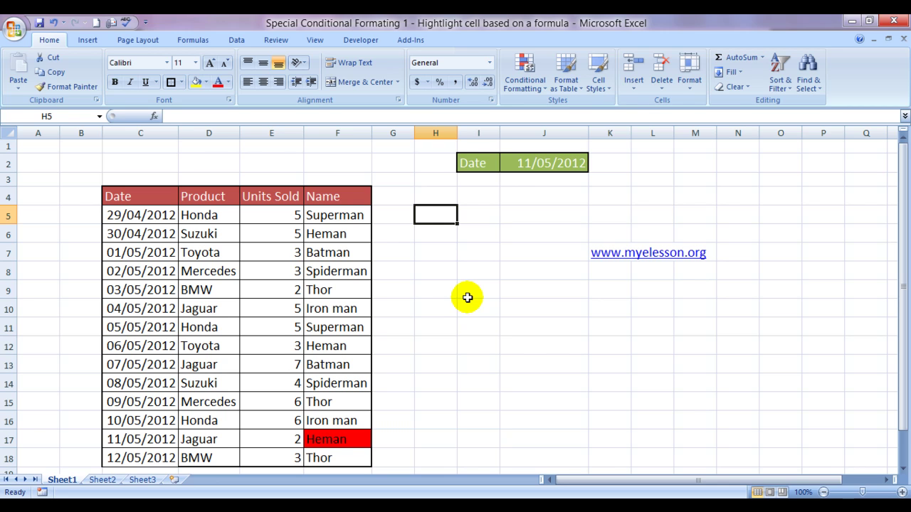
{"action": "type", "text": "="}
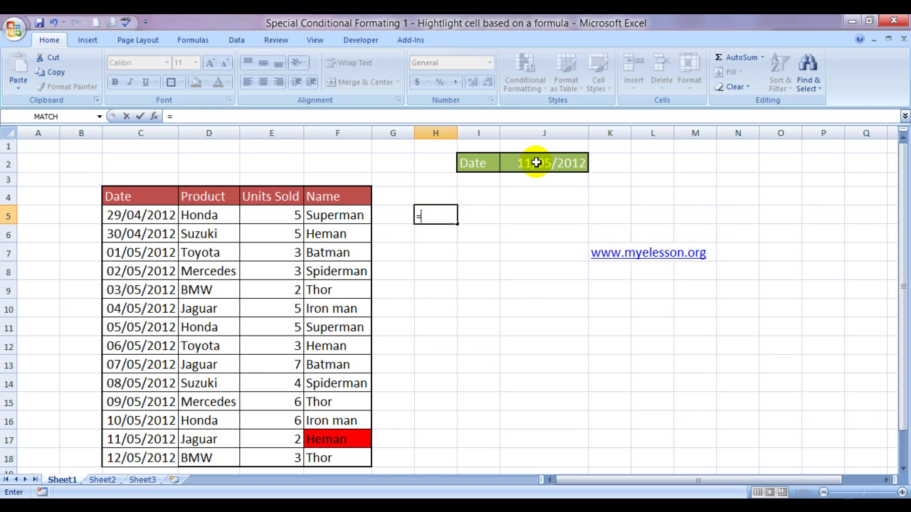
{"action": "left_click", "coordinate": [537, 163]}
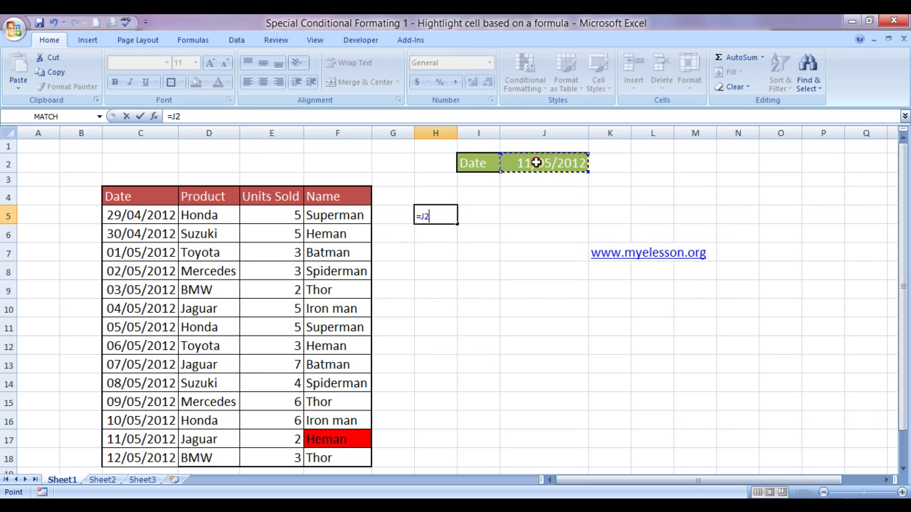
{"action": "key", "text": "shift+Left"}
{"action": "key", "text": "shift+Left"}
{"action": "key", "text": "Right"}
{"action": "key", "text": "Left"}
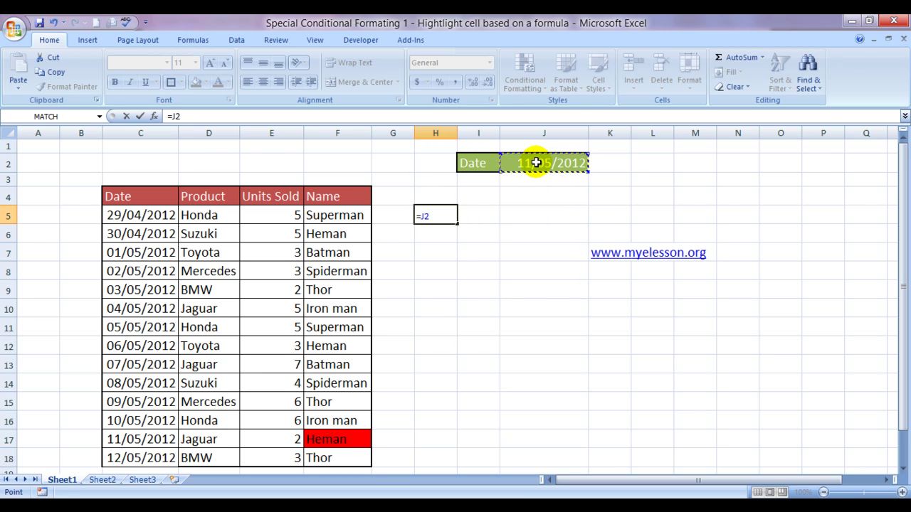
{"action": "key", "text": "F4"}
{"action": "type", "text": "="}
{"action": "left_click", "coordinate": [132, 219]}
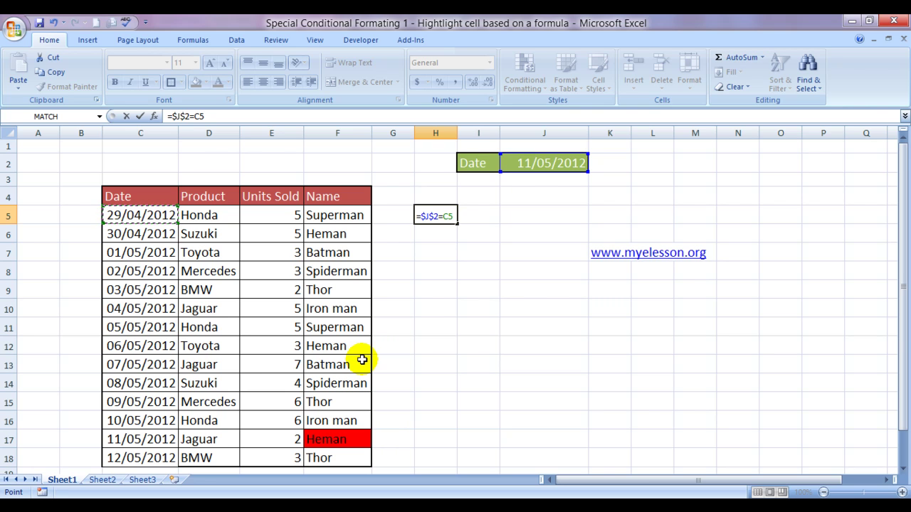
{"action": "key", "text": "F4"}
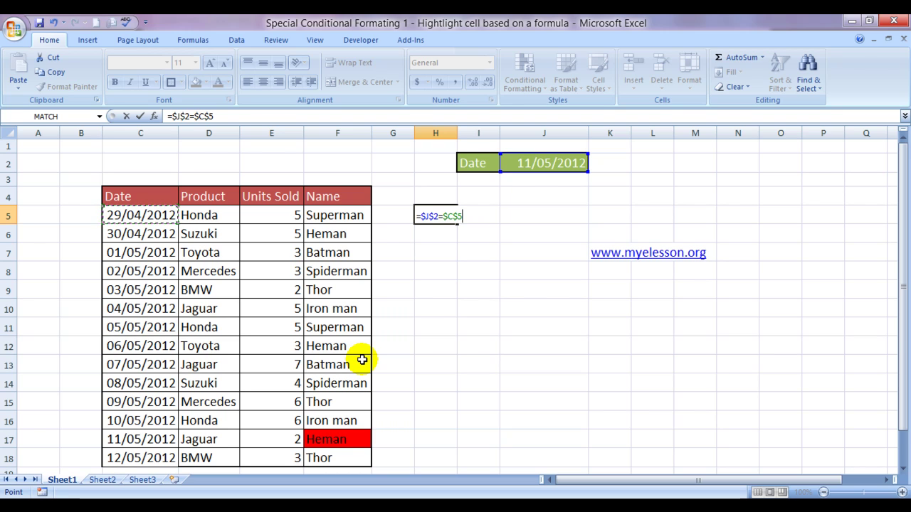
{"action": "key", "text": "Escape"}
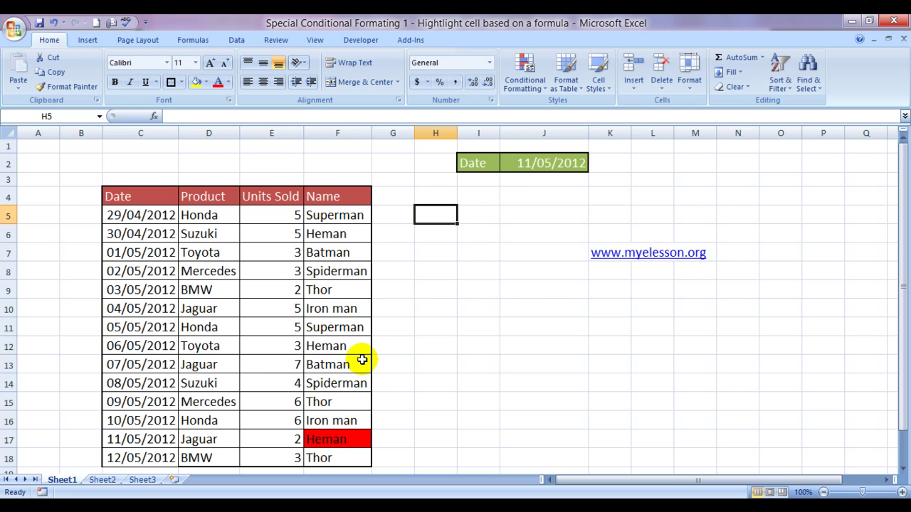
- Set the font size of the empty range H5:H18 to 16
{"action": "key", "text": "shift+Down"}
{"action": "key", "text": "shift+Down"}
{"action": "key", "text": "shift+Down"}
{"action": "key", "text": "shift+Down"}
{"action": "key", "text": "shift+Down"}
{"action": "key", "text": "shift+Down"}
{"action": "key", "text": "shift+Down"}
{"action": "key", "text": "shift+Down"}
{"action": "key", "text": "shift+Down"}
{"action": "key", "text": "shift+Down"}
{"action": "key", "text": "shift+Down"}
{"action": "key", "text": "shift+Down"}
{"action": "key", "text": "shift+Down"}
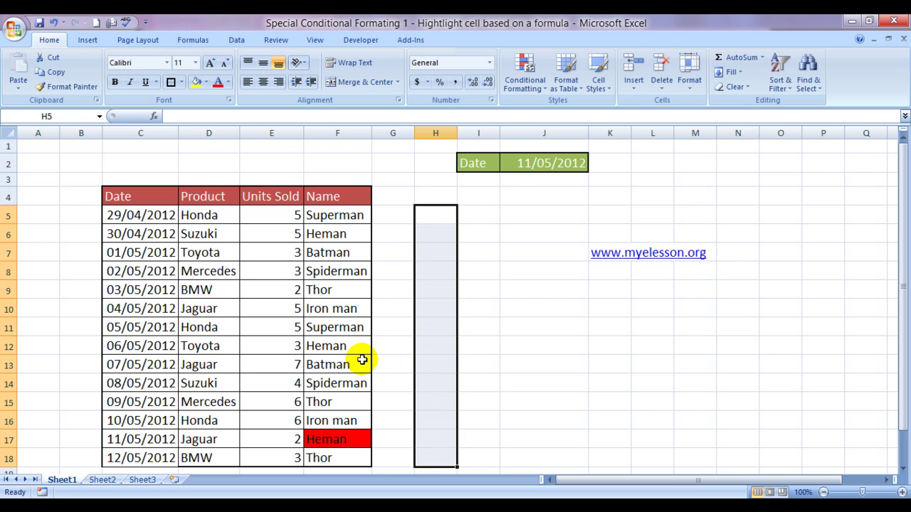
{"action": "left_click", "coordinate": [195, 63]}
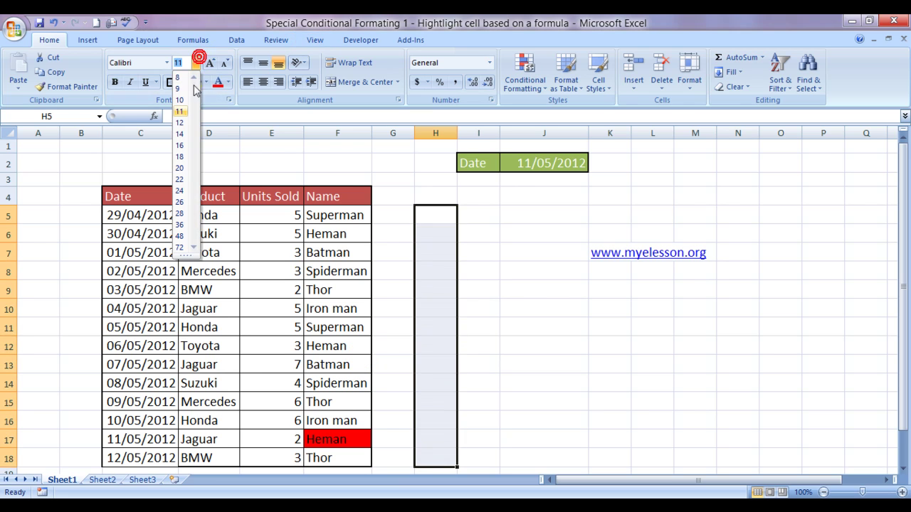
{"action": "left_click", "coordinate": [179, 145]}
- Enter the formula =$J$2=$C5 in cell H5 to compare the chosen date with the row's date
{"action": "left_click", "coordinate": [439, 216]}
{"action": "left_click", "coordinate": [438, 216]}
{"action": "type", "text": "="}
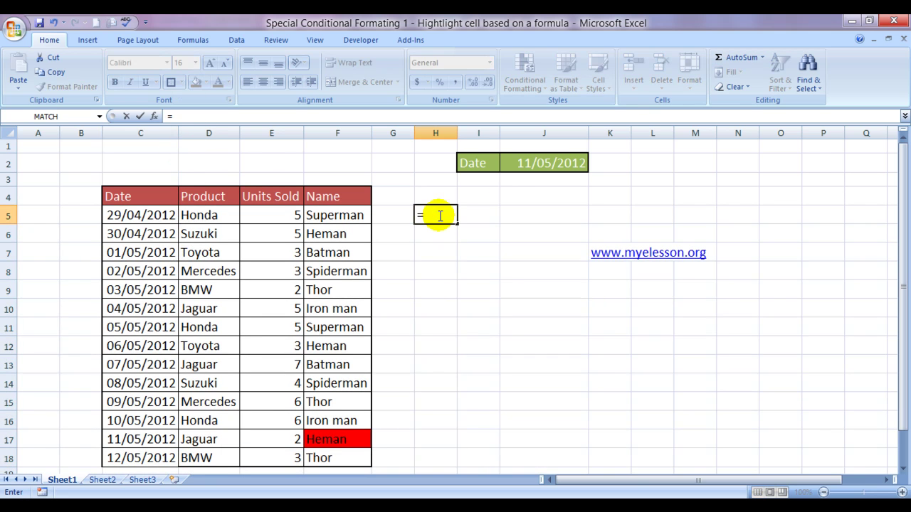
{"action": "left_click", "coordinate": [542, 163]}
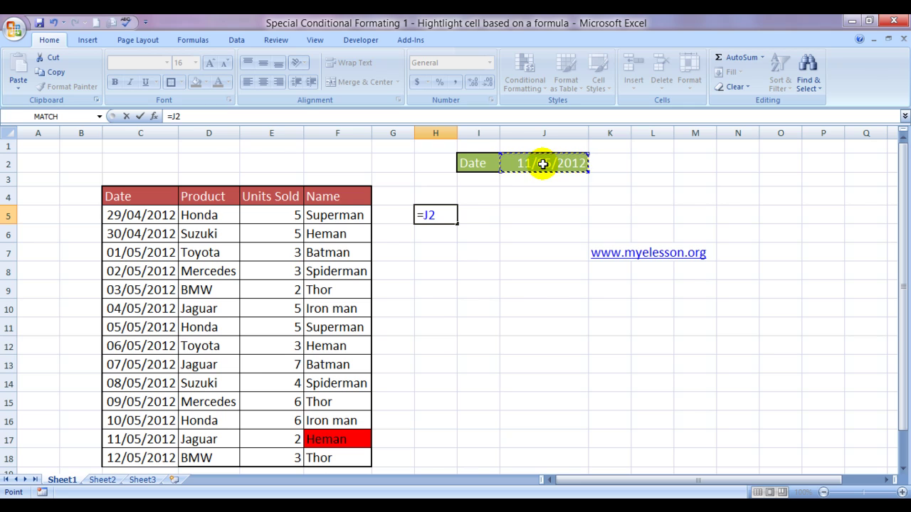
{"action": "key", "text": "F4"}
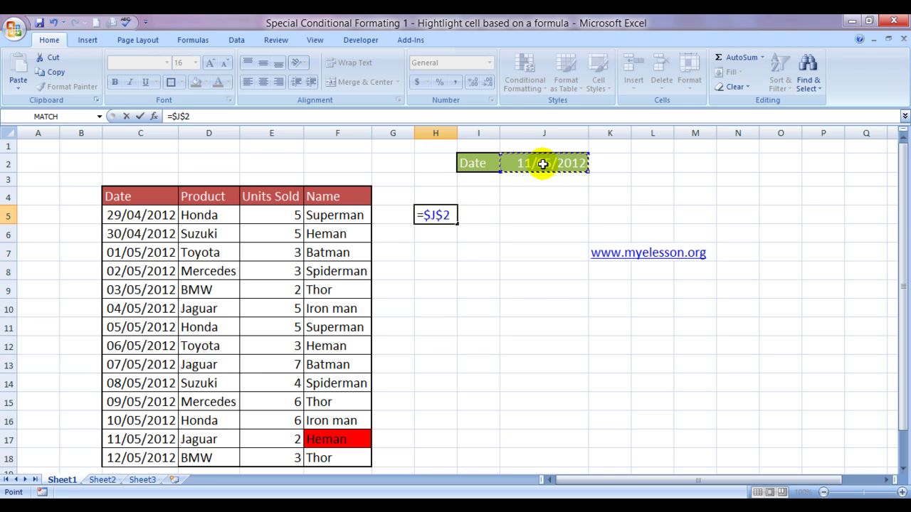
{"action": "type", "text": "="}
{"action": "left_click", "coordinate": [159, 213]}
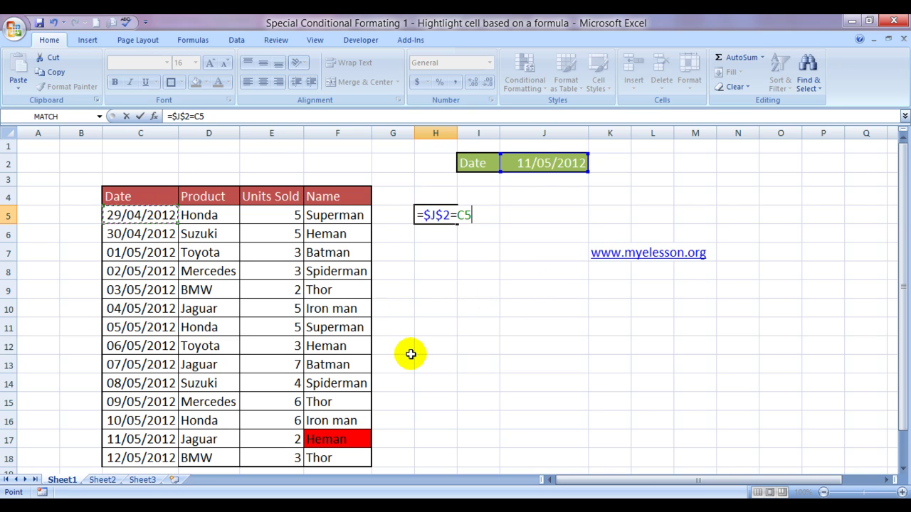
{"action": "key", "text": "F4"}
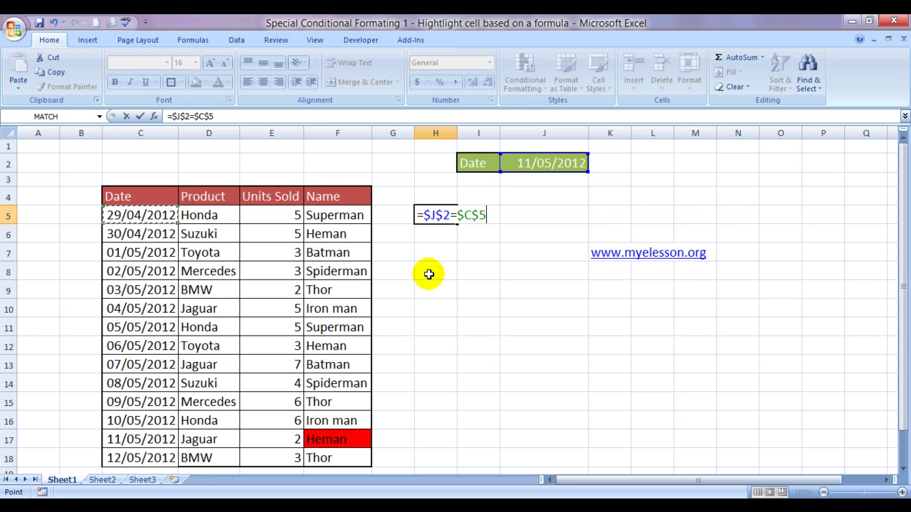
{"action": "key", "text": "F4"}
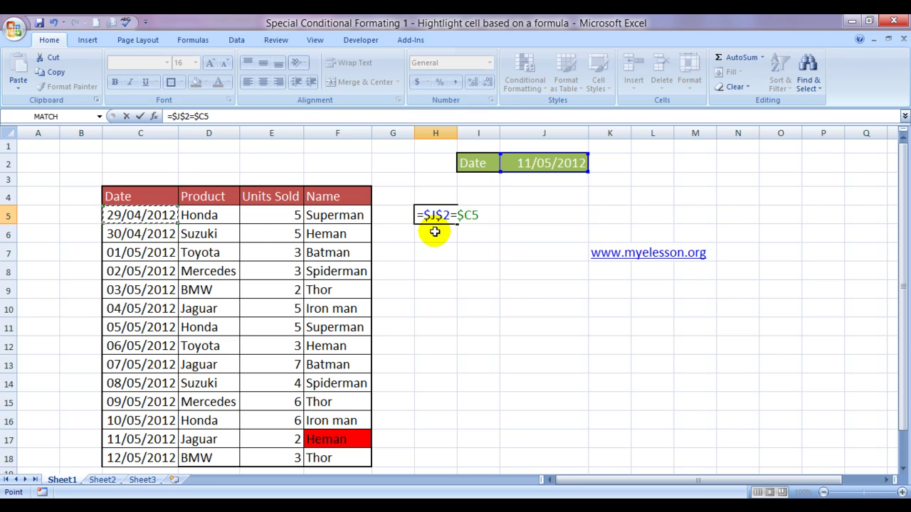
{"action": "key", "text": "Return"}
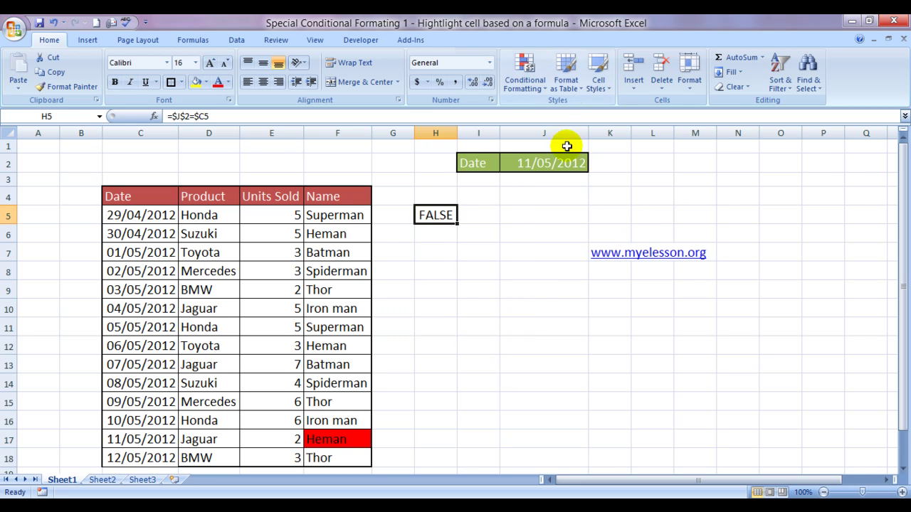
- Fill the formula in H5 down the helper column to H18
{"action": "left_click_drag", "start_coordinate": [455, 223], "coordinate": [448, 430]}
{"action": "left_click", "coordinate": [498, 409]}
{"action": "key", "text": "Left"}
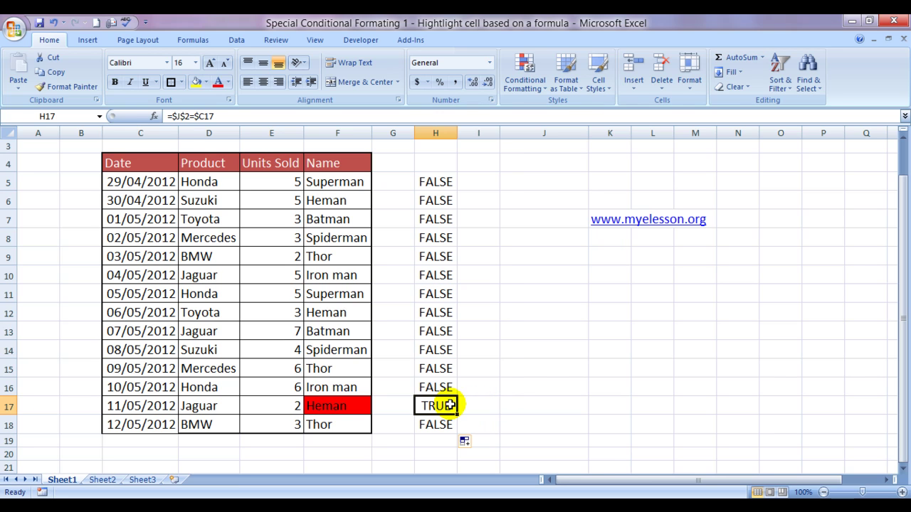
- Compare the highlighted name in F17 with the formula result in H17, then look through the names above it
{"action": "left_click", "coordinate": [336, 405]}
{"action": "left_click", "coordinate": [438, 406]}
{"action": "left_click", "coordinate": [357, 403]}
{"action": "key", "text": "Up"}
{"action": "key", "text": "Up"}
{"action": "key", "text": "Up"}
{"action": "key", "text": "Up"}
{"action": "key", "text": "Up"}
{"action": "key", "text": "Up"}
{"action": "key", "text": "Up"}
{"action": "key", "text": "Up"}
{"action": "key", "text": "Up"}
{"action": "key", "text": "Up"}
{"action": "key", "text": "Up"}
{"action": "key", "text": "Up"}
{"action": "key", "text": "Up"}
{"action": "key", "text": "Up"}
{"action": "key", "text": "Up"}
{"action": "key", "text": "Up"}
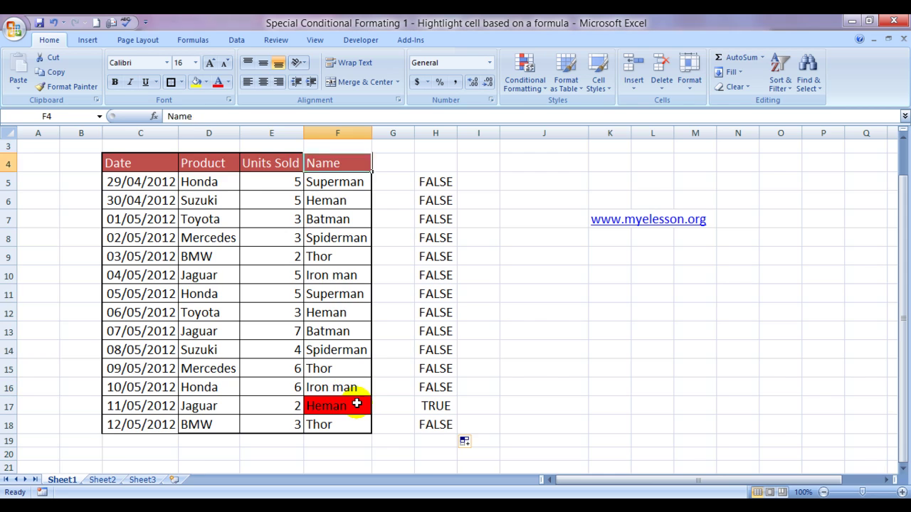
- Choose 05/05/2012 as the date in cell J2
{"action": "left_click", "coordinate": [557, 163]}
{"action": "left_click", "coordinate": [595, 168]}
{"action": "left_click", "coordinate": [555, 177]}
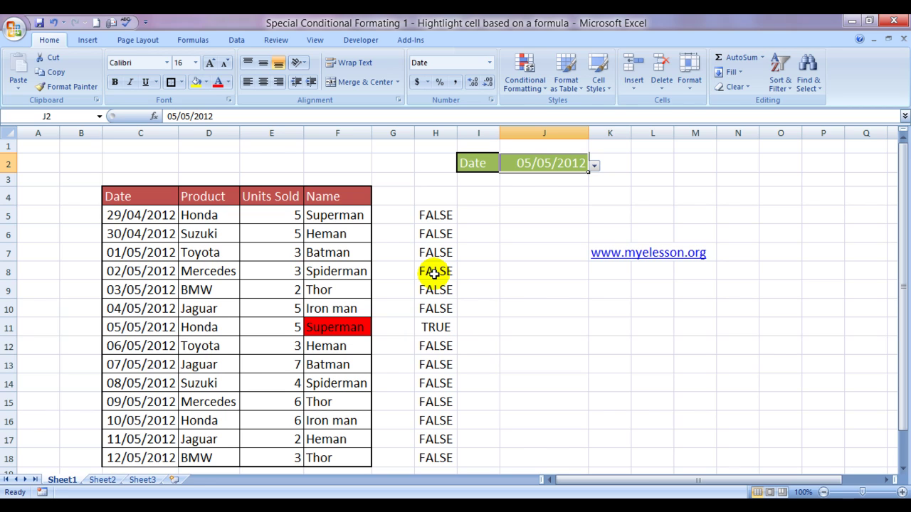
- Clear the existing conditional formatting rules from the name cells F5:F18
{"action": "left_click", "coordinate": [524, 78]}
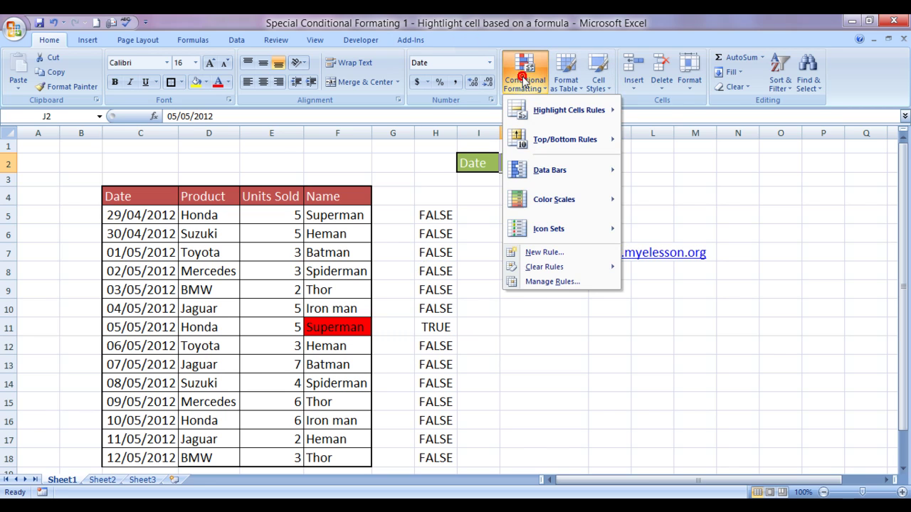
{"action": "left_click", "coordinate": [345, 213]}
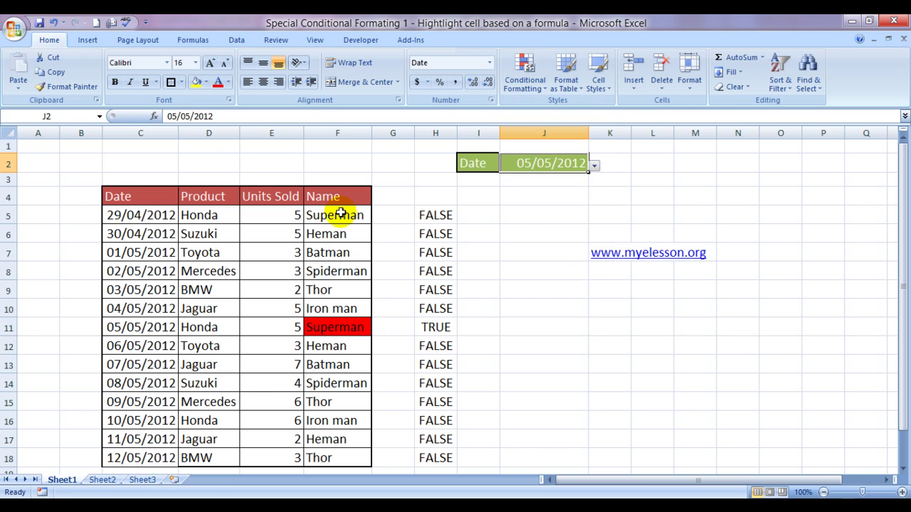
{"action": "left_click", "coordinate": [341, 214]}
{"action": "key", "text": "shift+Down"}
{"action": "key", "text": "shift+Down"}
{"action": "key", "text": "shift+Down"}
{"action": "key", "text": "shift+Down"}
{"action": "key", "text": "shift+Down"}
{"action": "key", "text": "shift+Down"}
{"action": "key", "text": "shift+Down"}
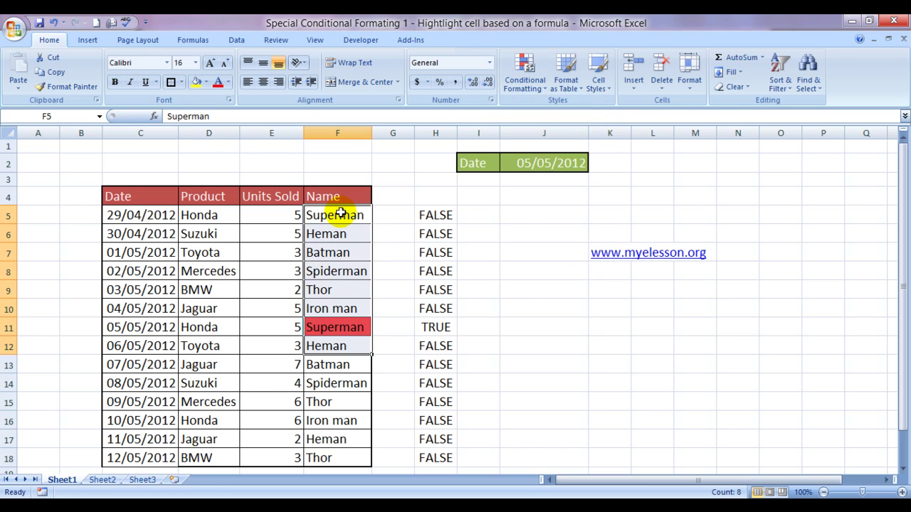
{"action": "key", "text": "shift+Down"}
{"action": "key", "text": "shift+Down"}
{"action": "key", "text": "shift+Down"}
{"action": "key", "text": "shift+Down"}
{"action": "key", "text": "shift+Down"}
{"action": "key", "text": "shift+Down"}
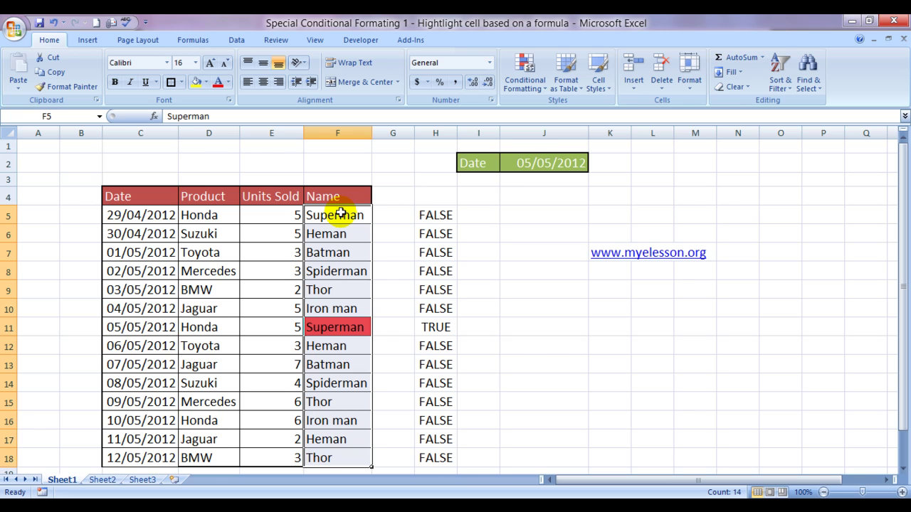
{"action": "left_click", "coordinate": [526, 81]}
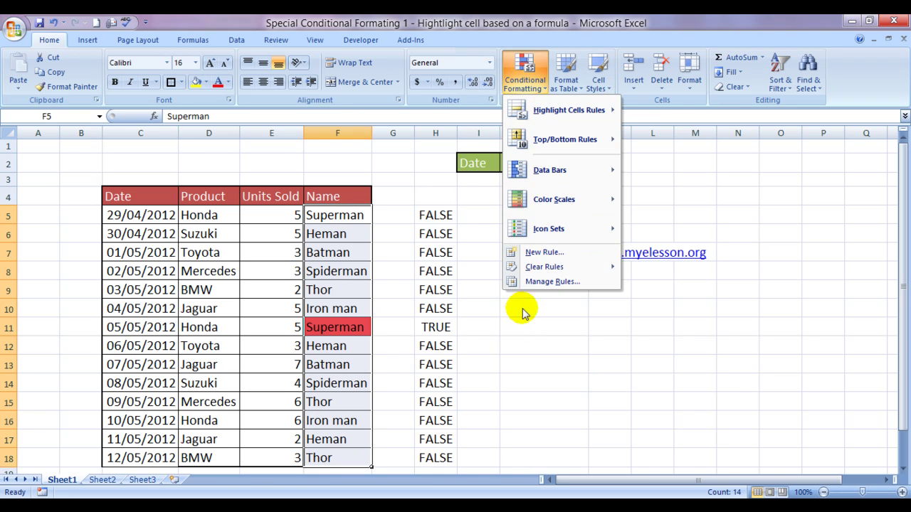
{"action": "mouse_move", "coordinate": [534, 267]}
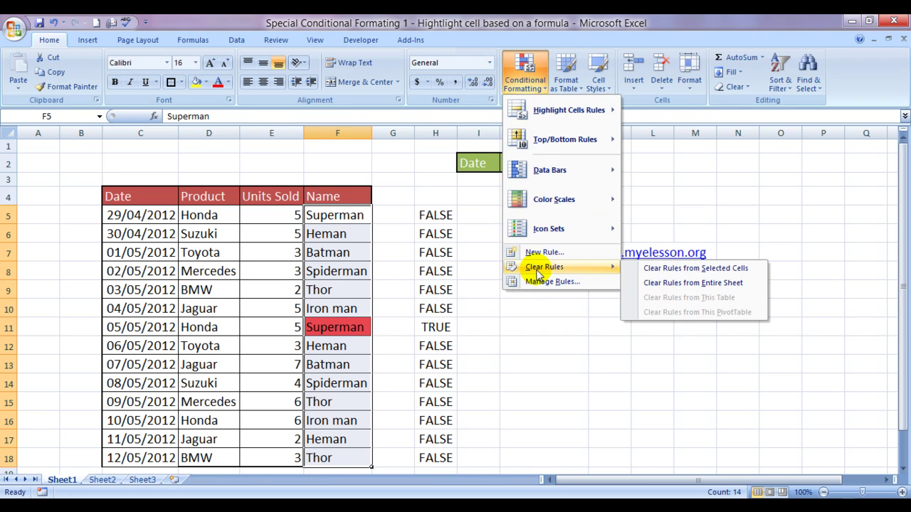
{"action": "left_click", "coordinate": [667, 270]}
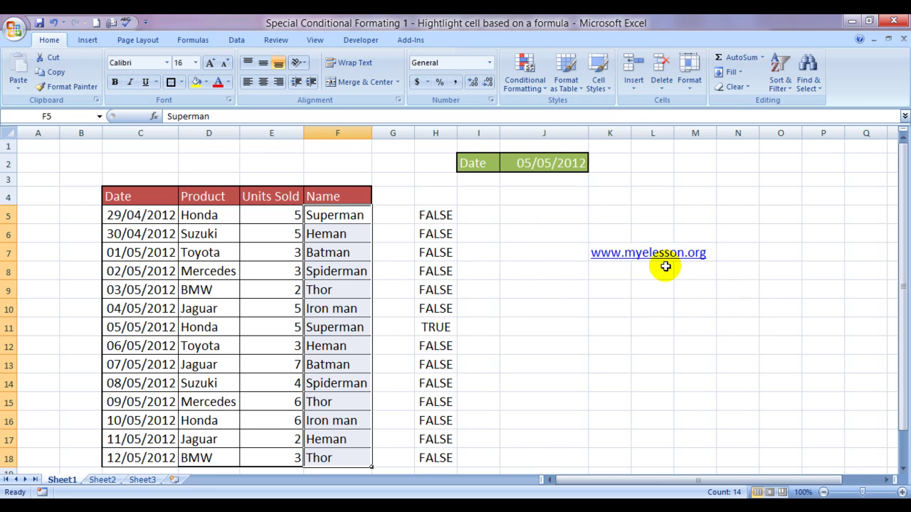
- Examine the comparison formula in helper cell H5
{"action": "left_click", "coordinate": [596, 338]}
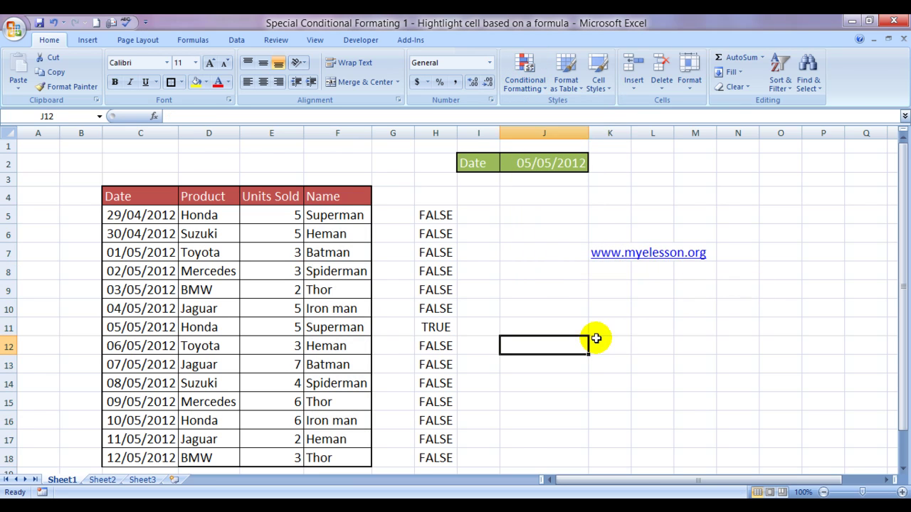
{"action": "key", "text": "Left"}
{"action": "key", "text": "Left"}
{"action": "key", "text": "Left"}
{"action": "key", "text": "Up"}
{"action": "key", "text": "Up"}
{"action": "key", "text": "Up"}
{"action": "key", "text": "Up"}
{"action": "key", "text": "Up"}
{"action": "key", "text": "Up"}
{"action": "key", "text": "Up"}
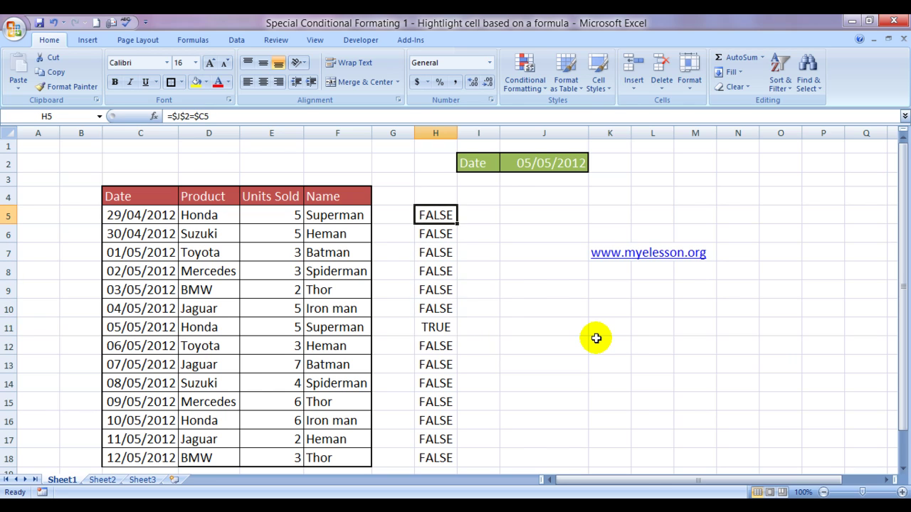
- Look through the names in F5:F18 and match the first rows with their formula results in column H
{"action": "left_click", "coordinate": [343, 213]}
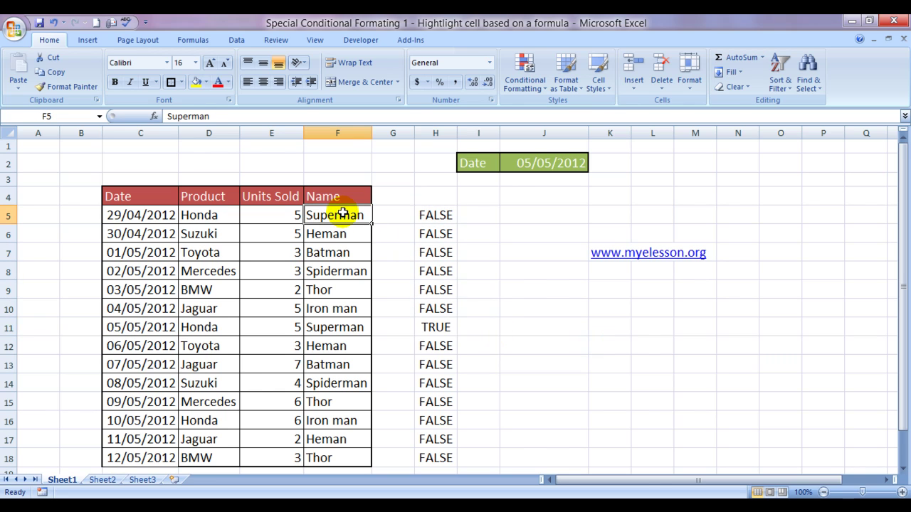
{"action": "key", "text": "Down"}
{"action": "key", "text": "Down"}
{"action": "key", "text": "Down"}
{"action": "key", "text": "Down"}
{"action": "key", "text": "Down"}
{"action": "key", "text": "Down"}
{"action": "key", "text": "Down"}
{"action": "key", "text": "Down"}
{"action": "key", "text": "Down"}
{"action": "key", "text": "Down"}
{"action": "key", "text": "Down"}
{"action": "key", "text": "Down"}
{"action": "key", "text": "Down"}
{"action": "key", "text": "Up"}
{"action": "key", "text": "Up"}
{"action": "key", "text": "Up"}
{"action": "key", "text": "Up"}
{"action": "key", "text": "Up"}
{"action": "key", "text": "Up"}
{"action": "key", "text": "Up"}
{"action": "key", "text": "Up"}
{"action": "key", "text": "Up"}
{"action": "key", "text": "Up"}
{"action": "key", "text": "Up"}
{"action": "key", "text": "Up"}
{"action": "key", "text": "Up"}
{"action": "key", "text": "Right"}
{"action": "key", "text": "Right"}
{"action": "key", "text": "Left"}
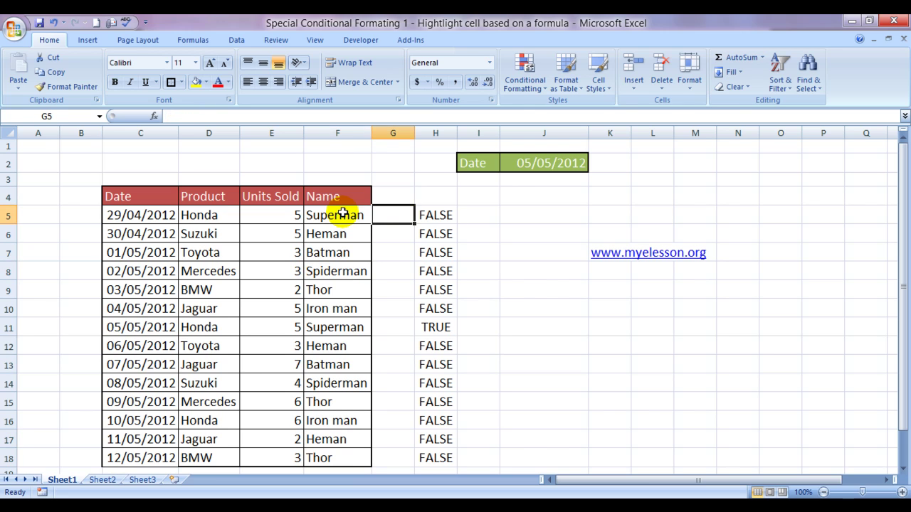
{"action": "key", "text": "Left"}
{"action": "key", "text": "Right"}
{"action": "key", "text": "Right"}
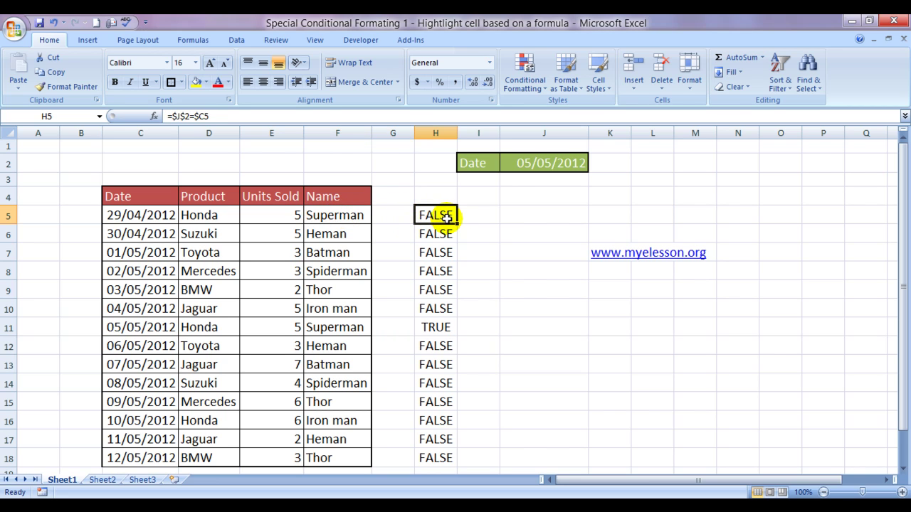
{"action": "left_click", "coordinate": [354, 220]}
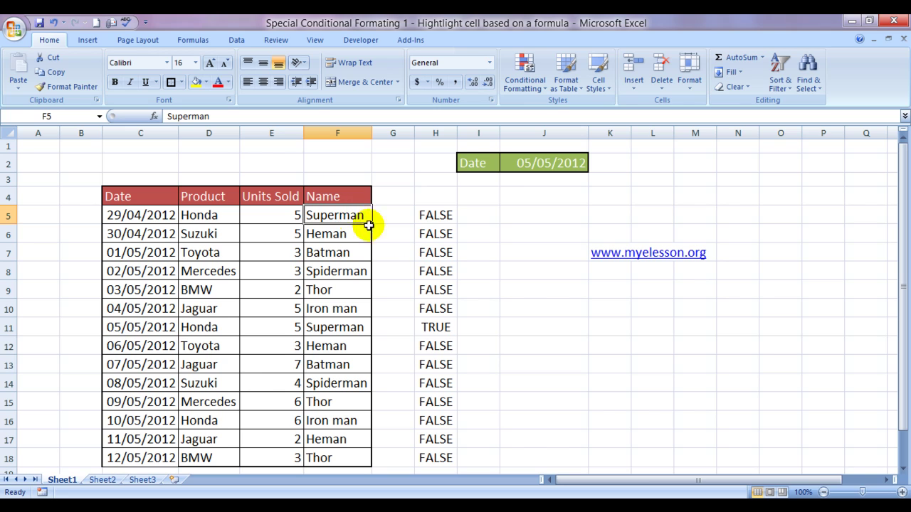
{"action": "left_click", "coordinate": [436, 236]}
{"action": "left_click", "coordinate": [359, 237]}
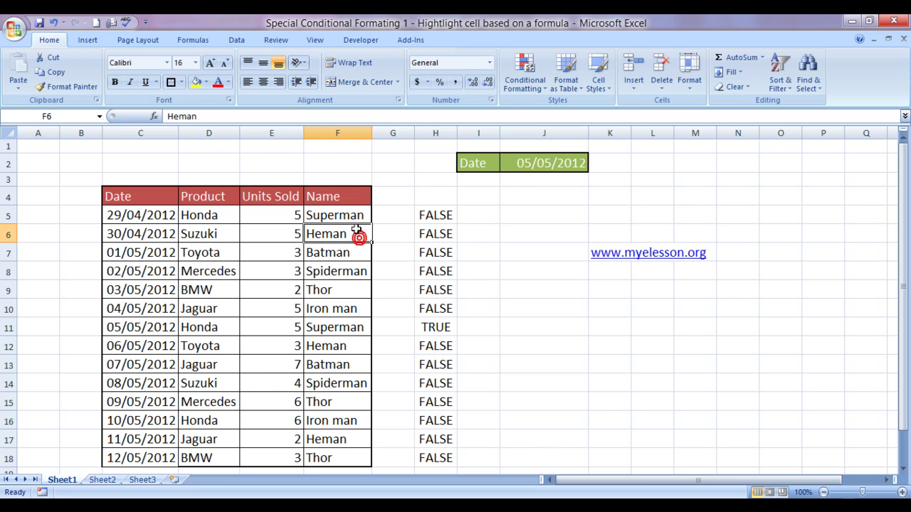
- Relate the name range F5:F18 to the helper formulas in H5 and H6 row by row
{"action": "left_click", "coordinate": [356, 220]}
{"action": "key", "text": "shift+Down"}
{"action": "key", "text": "shift+Down"}
{"action": "key", "text": "shift+Down"}
{"action": "key", "text": "shift+Down"}
{"action": "key", "text": "shift+Down"}
{"action": "key", "text": "shift+Down"}
{"action": "key", "text": "shift+Down"}
{"action": "key", "text": "shift+Down"}
{"action": "key", "text": "shift+Down"}
{"action": "key", "text": "shift+Down"}
{"action": "key", "text": "shift+Down"}
{"action": "key", "text": "shift+Down"}
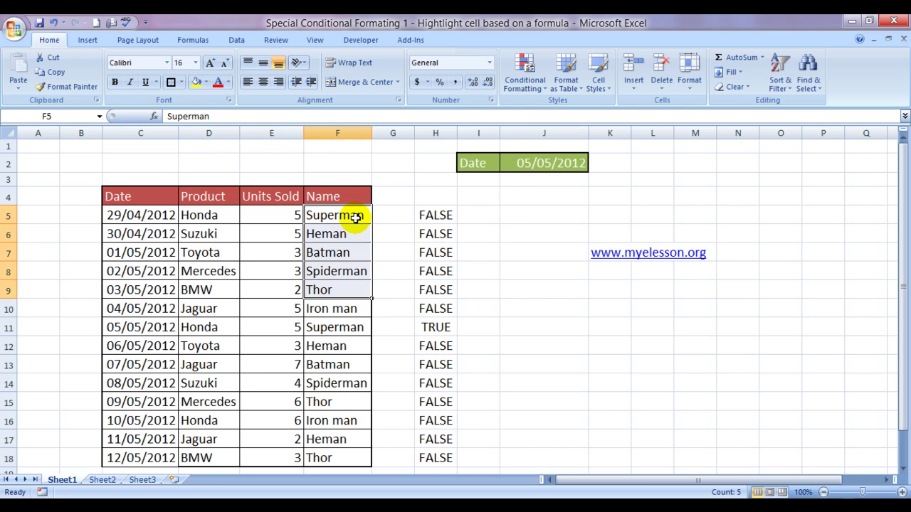
{"action": "key", "text": "shift+Down"}
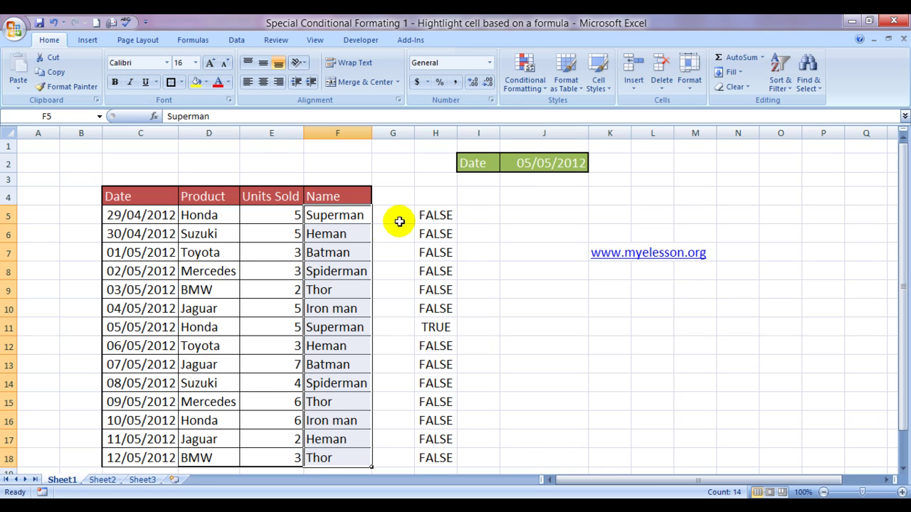
{"action": "left_click", "coordinate": [440, 211]}
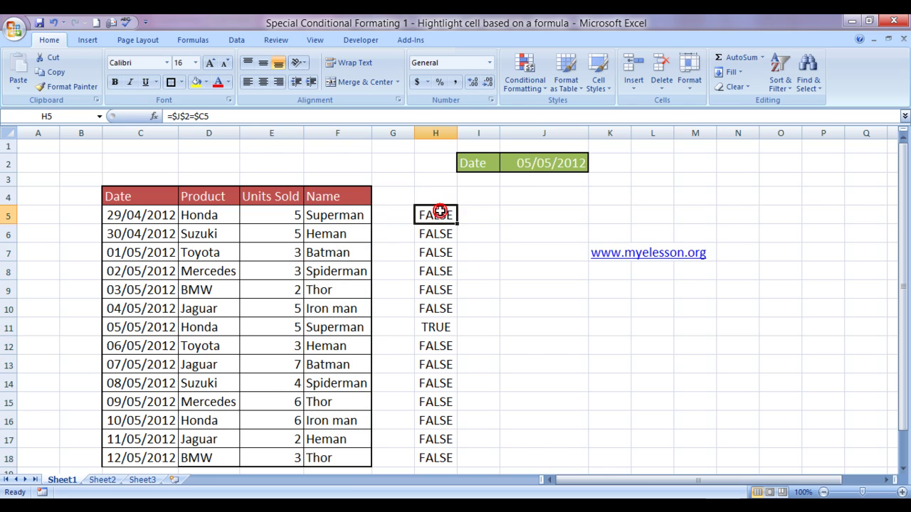
{"action": "left_click", "coordinate": [347, 215]}
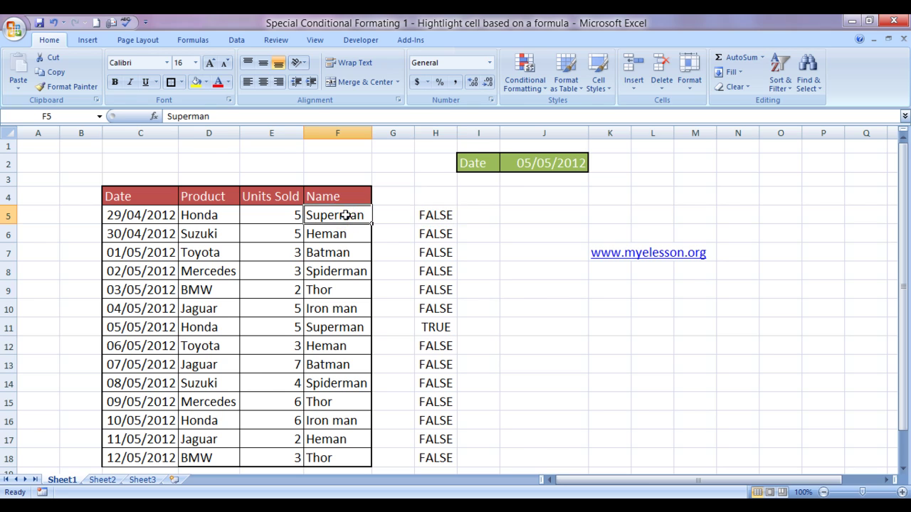
{"action": "left_click", "coordinate": [433, 237]}
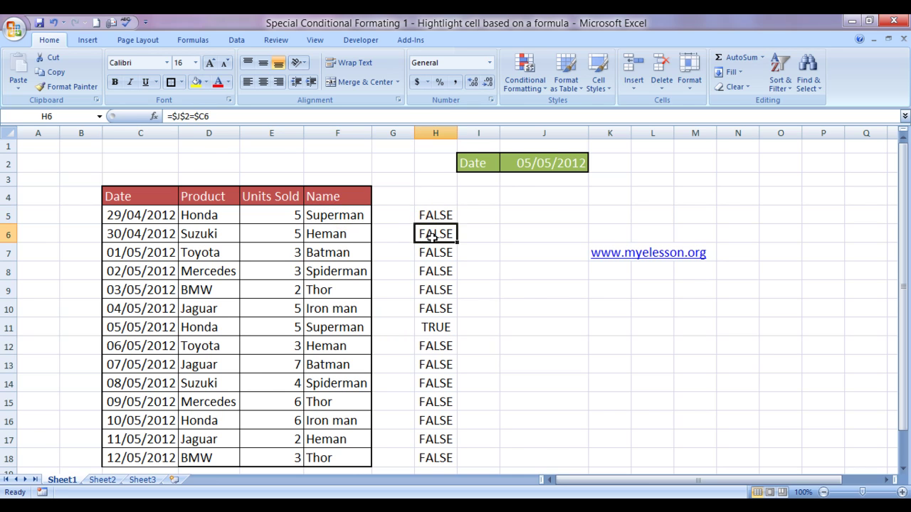
{"action": "left_click", "coordinate": [331, 208]}
{"action": "left_click", "coordinate": [422, 212]}
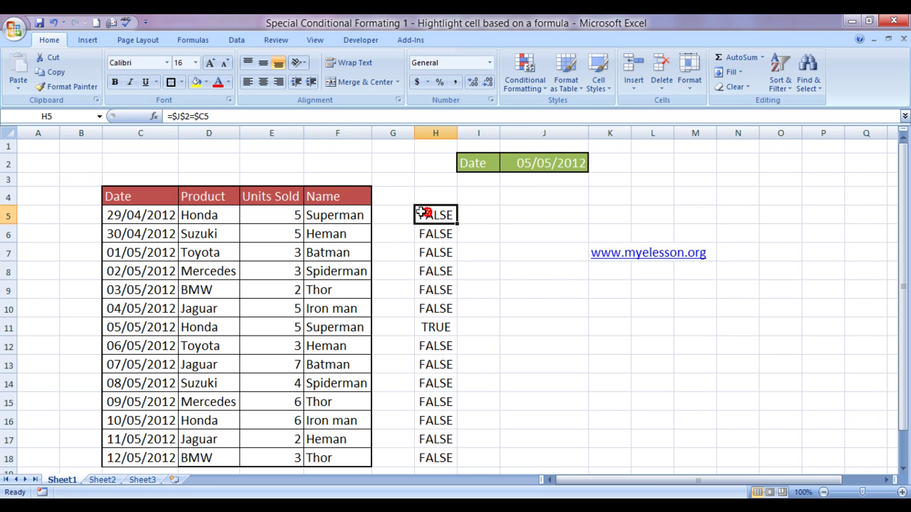
{"action": "left_click", "coordinate": [345, 214]}
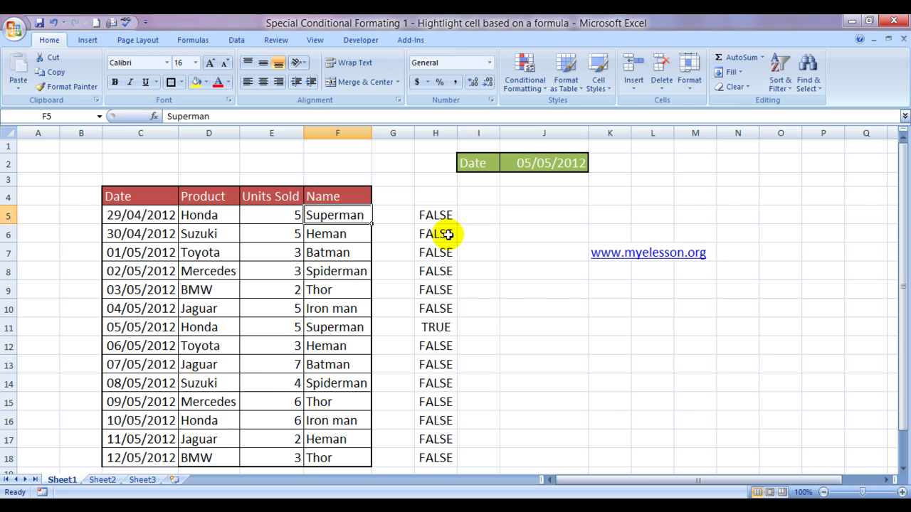
- Copy the formula text =$J$2=$C5 from cell H5 and leave edit mode
{"action": "left_click", "coordinate": [432, 212]}
{"action": "double_click", "coordinate": [241, 120]}
{"action": "key", "text": "shift+Left"}
{"action": "key", "text": "shift+Left"}
{"action": "key", "text": "shift+Left"}
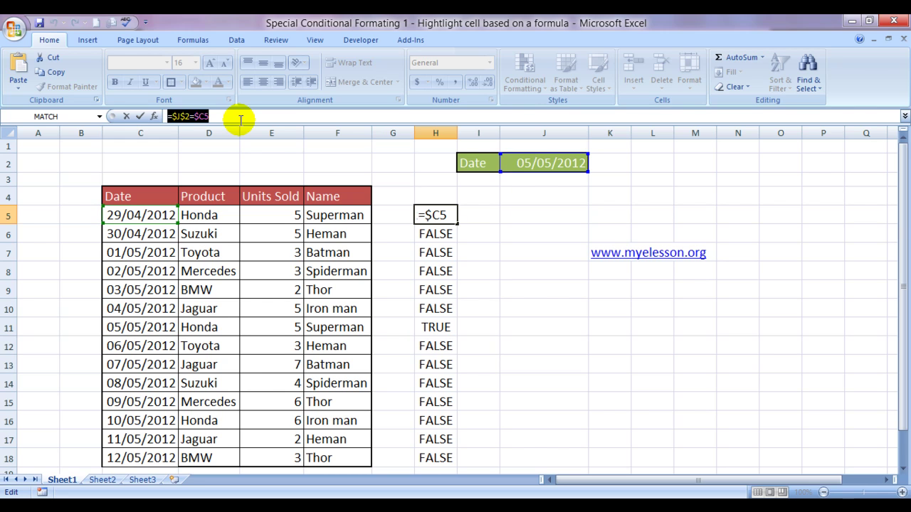
{"action": "key", "text": "Escape"}
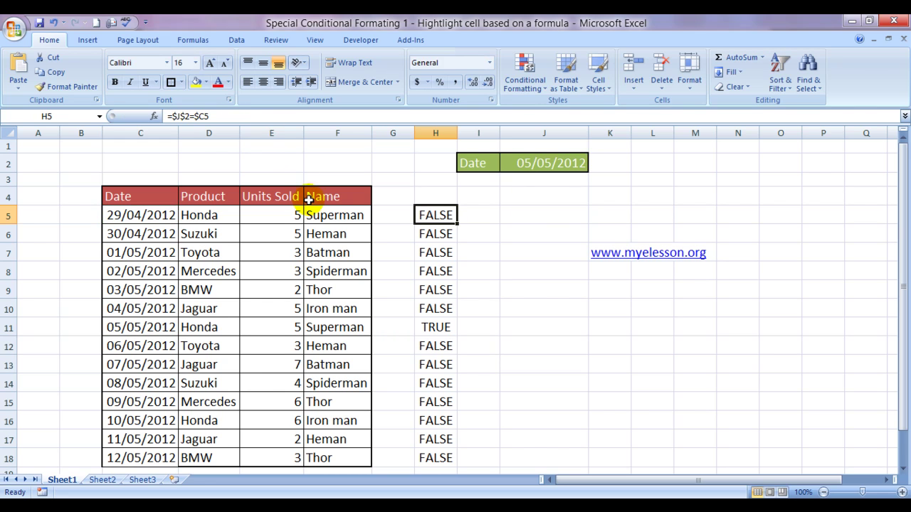
- Start a new formula-based conditional formatting rule for the names in F5:F18 and enter the formula =$J$2=$C5
{"action": "left_click", "coordinate": [342, 213]}
{"action": "key", "text": "shift+Down"}
{"action": "key", "text": "shift+Down"}
{"action": "key", "text": "shift+Down"}
{"action": "key", "text": "shift+Down"}
{"action": "key", "text": "shift+Down"}
{"action": "key", "text": "shift+Down"}
{"action": "key", "text": "shift+Down"}
{"action": "key", "text": "shift+Down"}
{"action": "key", "text": "shift+Down"}
{"action": "key", "text": "shift+Down"}
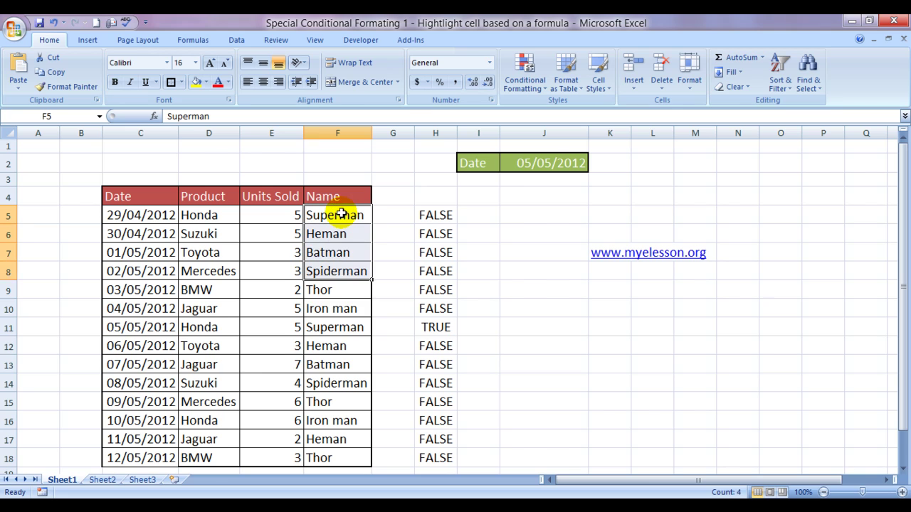
{"action": "key", "text": "shift+Down"}
{"action": "key", "text": "shift+Down"}
{"action": "key", "text": "shift+Down"}
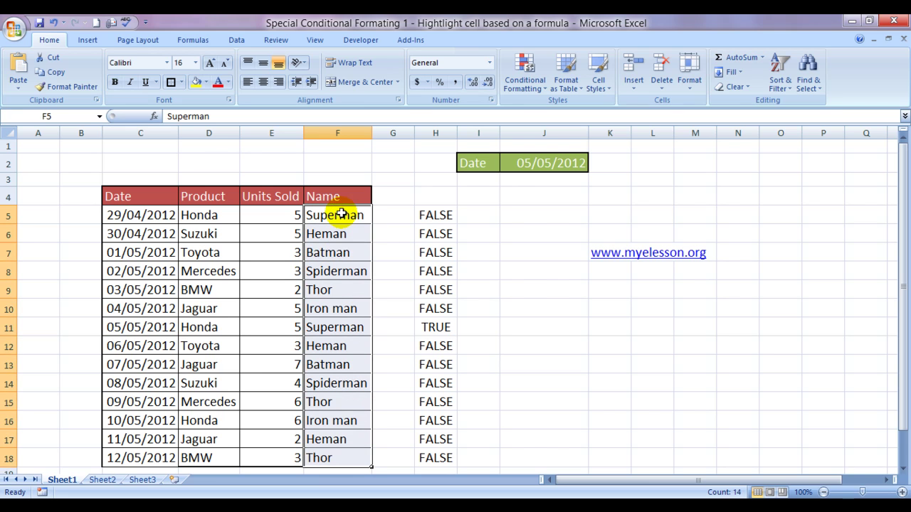
{"action": "left_click", "coordinate": [531, 84]}
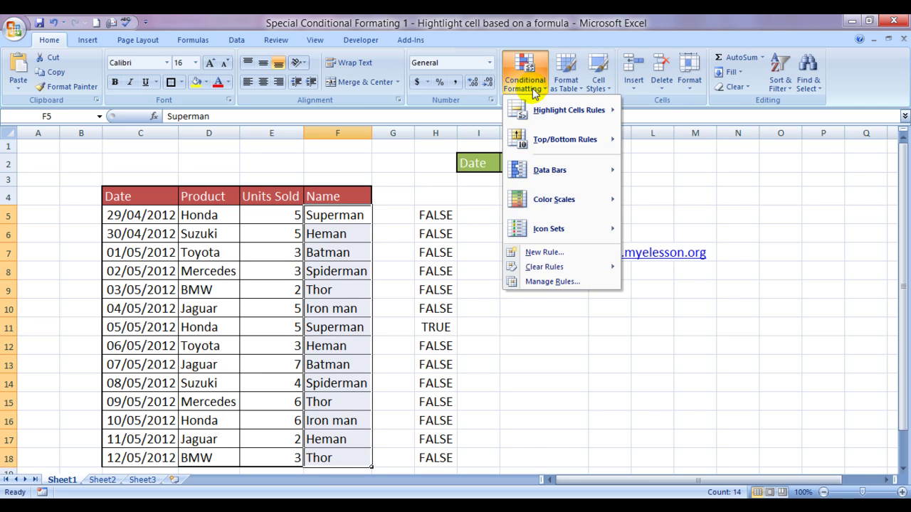
{"action": "left_click", "coordinate": [534, 253]}
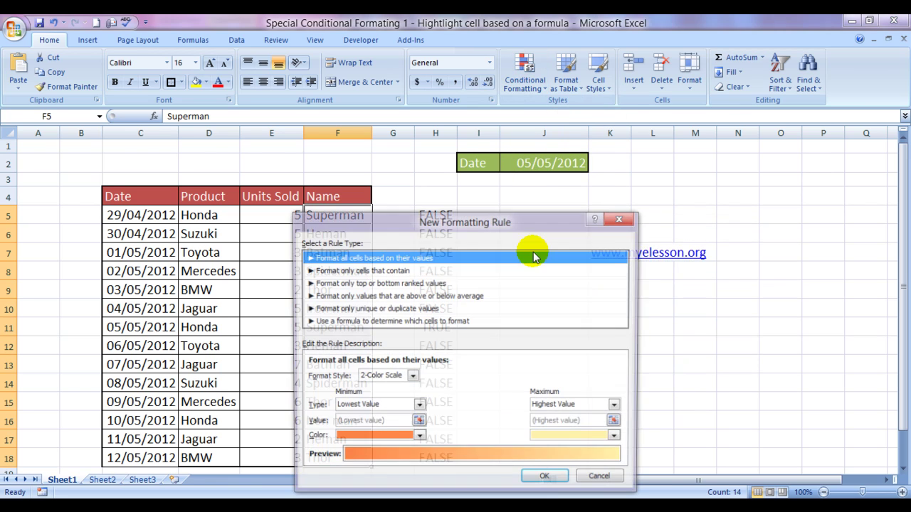
{"action": "left_click", "coordinate": [379, 323]}
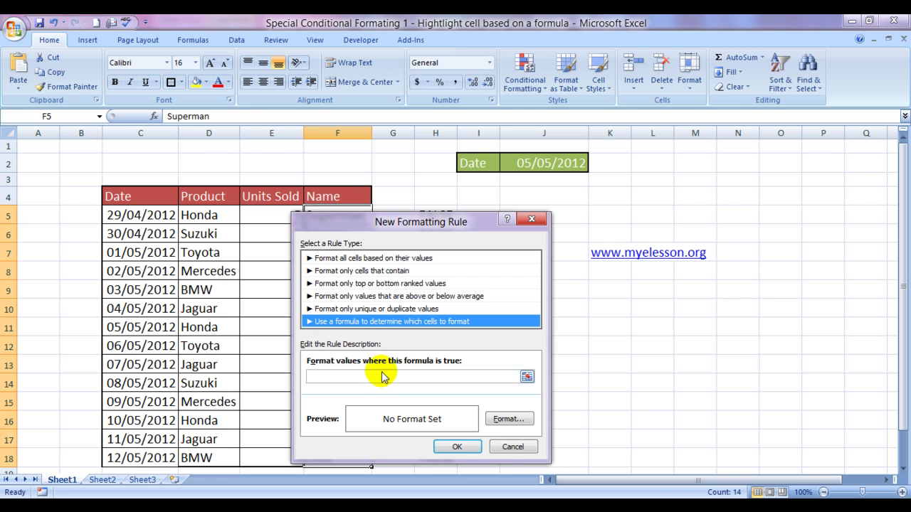
{"action": "left_click_drag", "start_coordinate": [439, 223], "coordinate": [636, 180]}
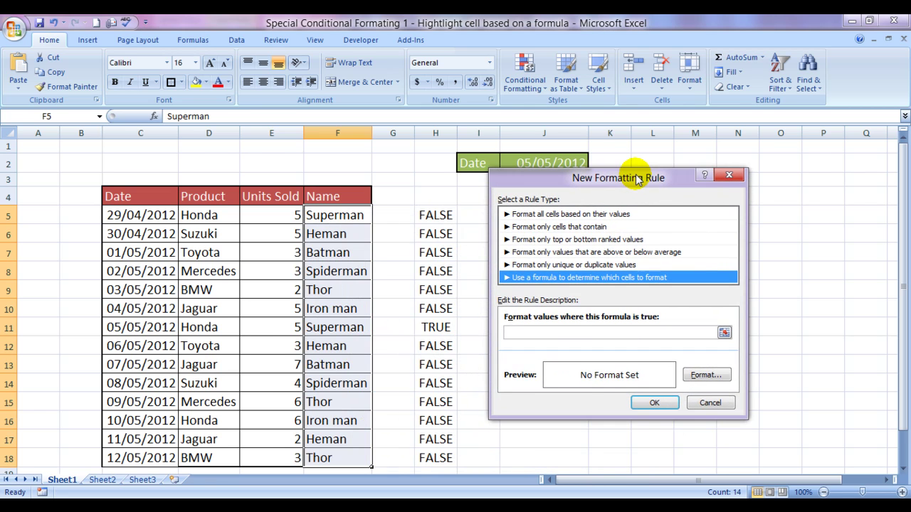
{"action": "left_click", "coordinate": [524, 329]}
{"action": "type", "text": "=$J$2=$C5"}
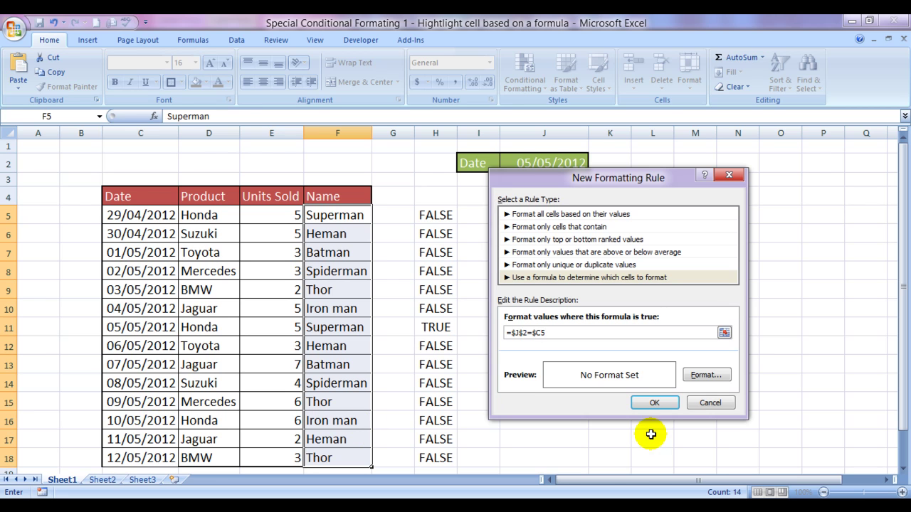
- Give the rule a red background fill, look through the other format categories and apply the rule to the names
{"action": "left_click", "coordinate": [704, 374]}
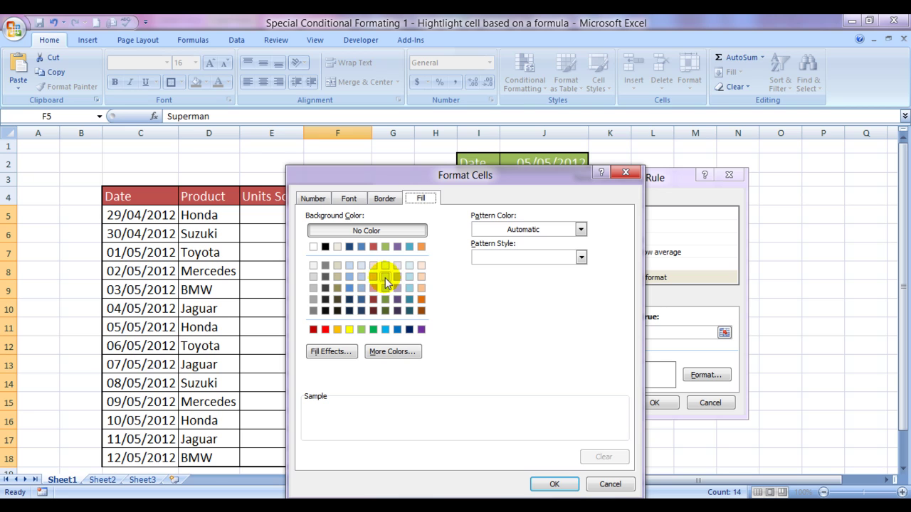
{"action": "left_click", "coordinate": [325, 329]}
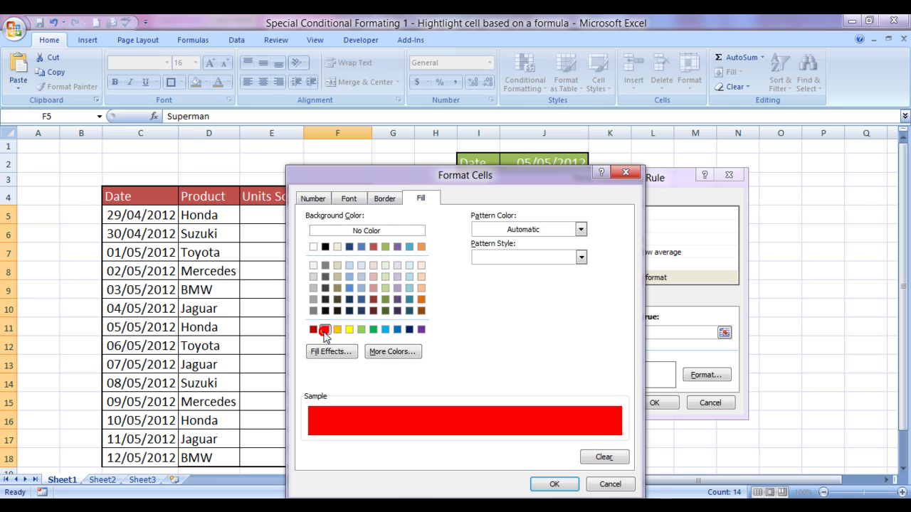
{"action": "left_click", "coordinate": [311, 198]}
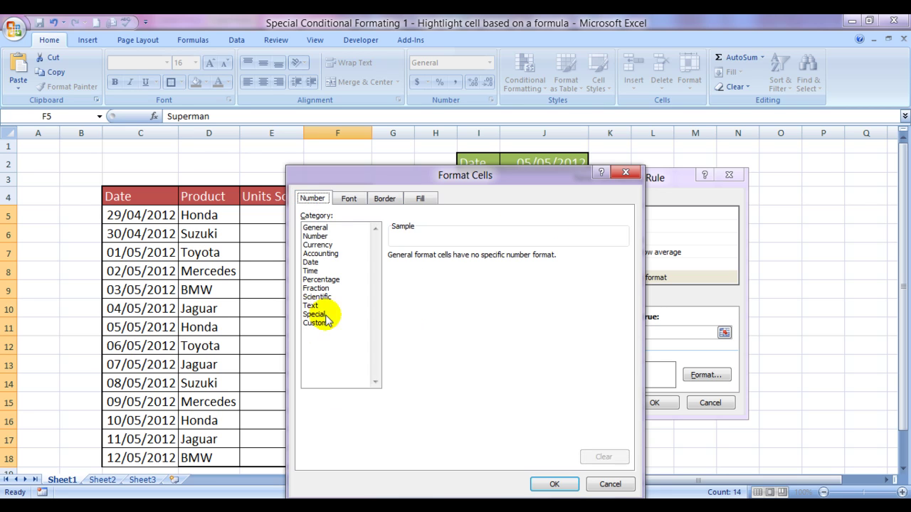
{"action": "left_click", "coordinate": [345, 198]}
{"action": "left_click", "coordinate": [382, 200]}
{"action": "left_click", "coordinate": [418, 198]}
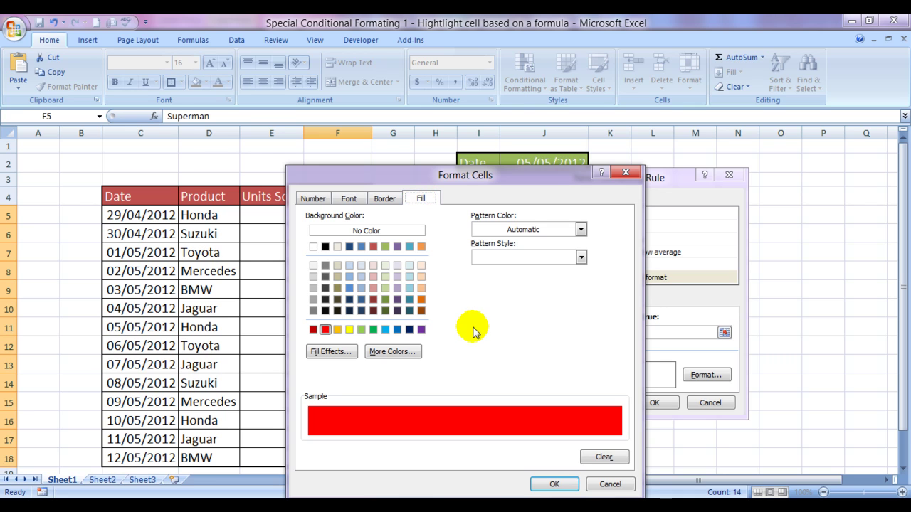
{"action": "left_click", "coordinate": [554, 486]}
{"action": "left_click", "coordinate": [652, 403]}
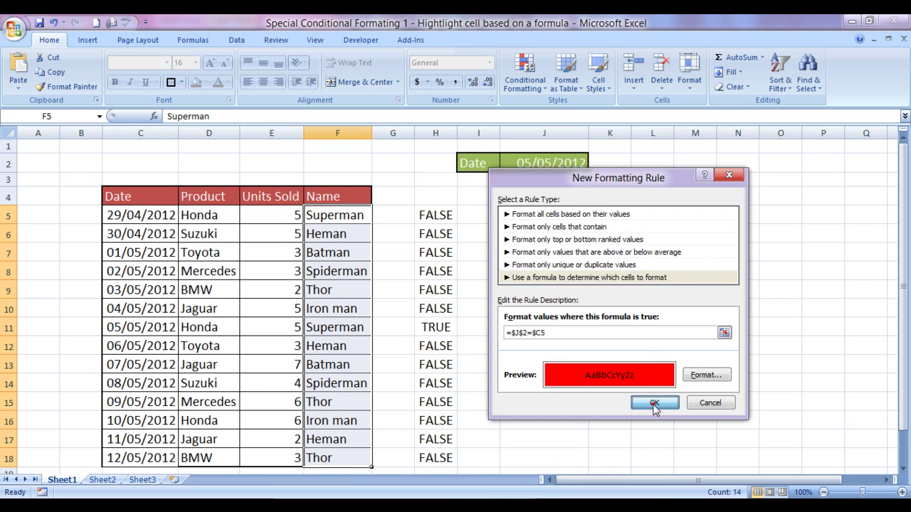
- Clear the helper formulas from cells H5:H18
{"action": "left_click", "coordinate": [584, 385]}
{"action": "key", "text": "Left"}
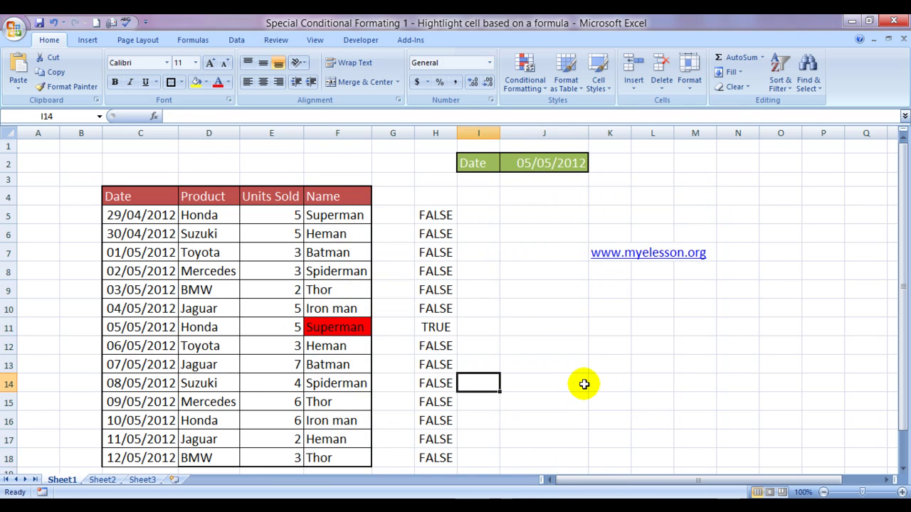
{"action": "key", "text": "Left"}
{"action": "key", "text": "Left"}
{"action": "key", "text": "Left"}
{"action": "key", "text": "Up"}
{"action": "key", "text": "Up"}
{"action": "key", "text": "Up"}
{"action": "key", "text": "Right"}
{"action": "key", "text": "Right"}
{"action": "key", "text": "Up"}
{"action": "key", "text": "Up"}
{"action": "key", "text": "Up"}
{"action": "key", "text": "Up"}
{"action": "key", "text": "Up"}
{"action": "key", "text": "Up"}
{"action": "key", "text": "Up"}
{"action": "key", "text": "Down"}
{"action": "key", "text": "ctrl+shift+Down"}
{"action": "key", "text": "Delete"}
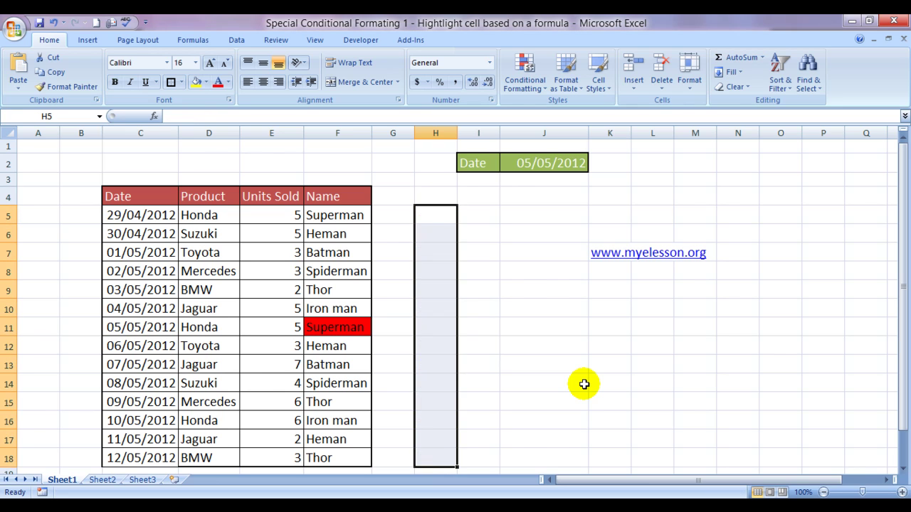
- Delete the =$J$2=$C5 conditional formatting rule from the name cells F5:F18
{"action": "key", "text": "Right"}
{"action": "key", "text": "Right"}
{"action": "key", "text": "Left"}
{"action": "key", "text": "Left"}
{"action": "key", "text": "Left"}
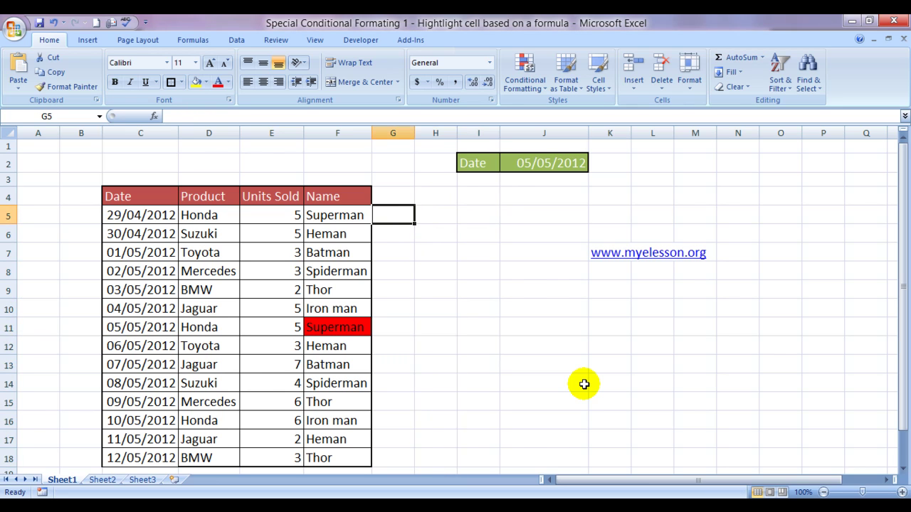
{"action": "key", "text": "Left"}
{"action": "key", "text": "ctrl+shift+Down"}
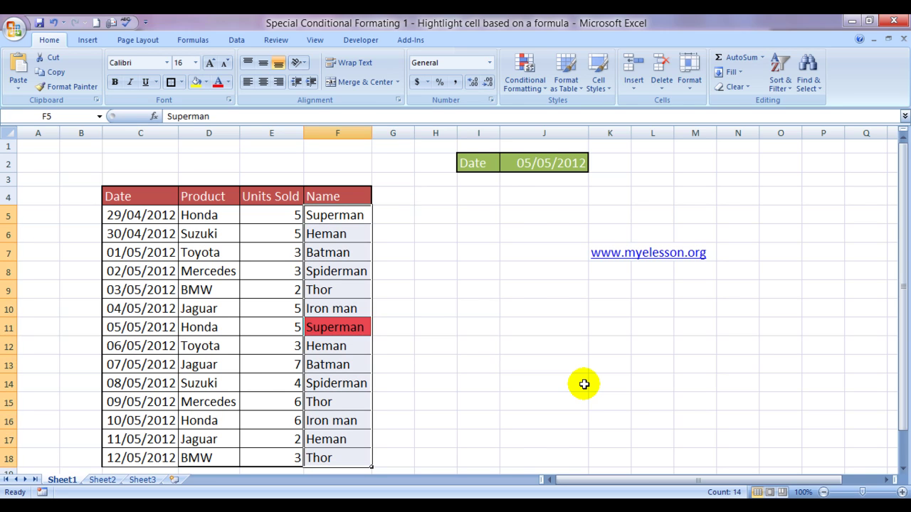
{"action": "key", "text": "Right"}
{"action": "key", "text": "Left"}
{"action": "key", "text": "ctrl+shift+Down"}
{"action": "left_click", "coordinate": [525, 79]}
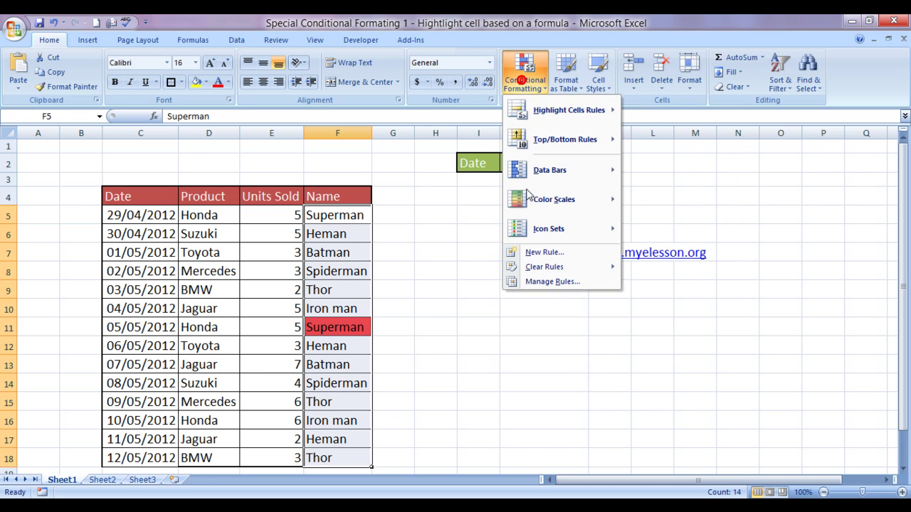
{"action": "left_click", "coordinate": [550, 282]}
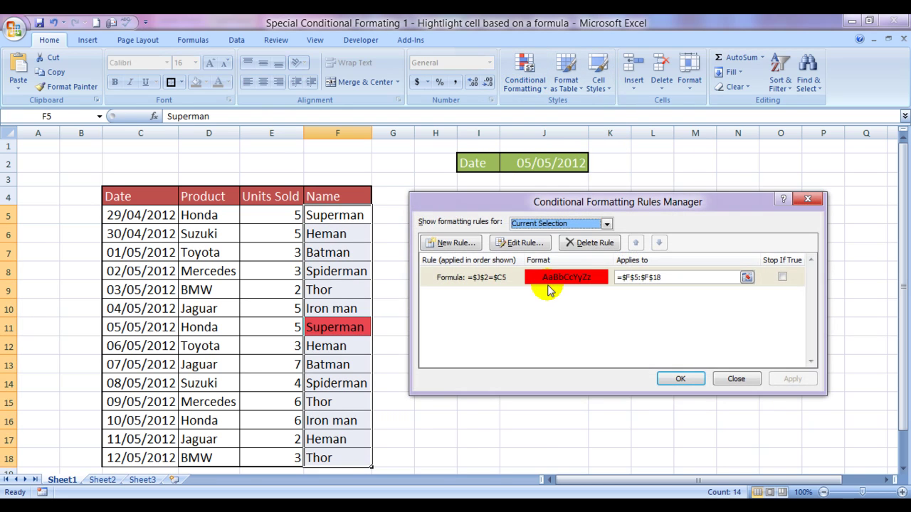
{"action": "left_click", "coordinate": [482, 282]}
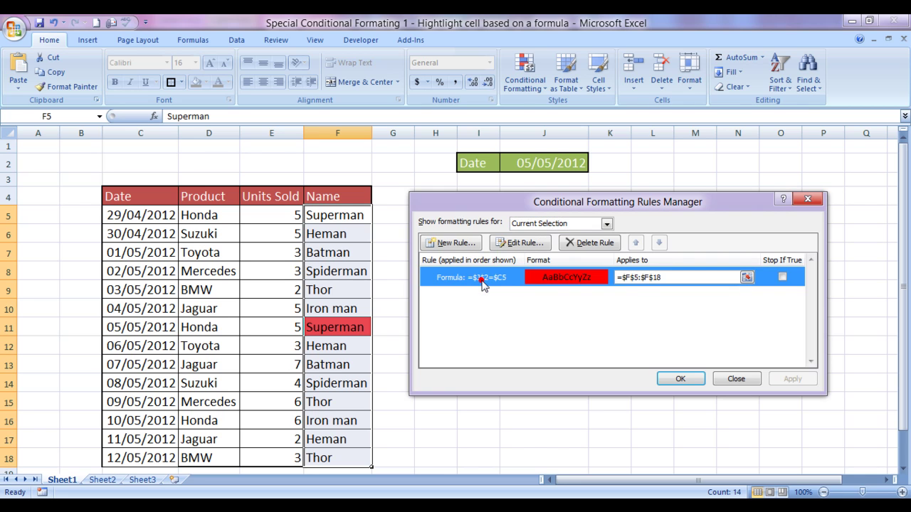
{"action": "left_click", "coordinate": [576, 244]}
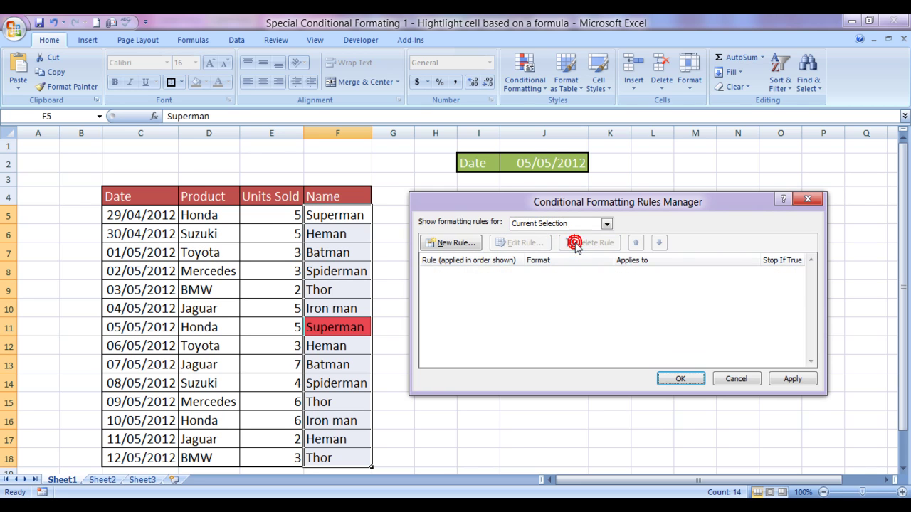
{"action": "left_click", "coordinate": [679, 378]}
{"action": "left_click", "coordinate": [516, 343]}
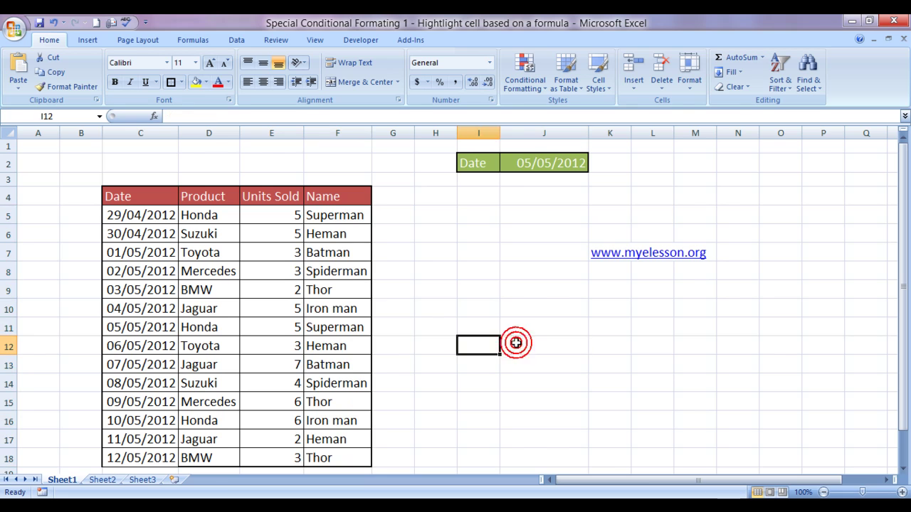
- Begin a new conditional formatting rule for F5:F18 that uses a formula to determine which cells to format
{"action": "key", "text": "Left"}
{"action": "key", "text": "Up"}
{"action": "key", "text": "Up"}
{"action": "key", "text": "Up"}
{"action": "key", "text": "Up"}
{"action": "key", "text": "Up"}
{"action": "key", "text": "Up"}
{"action": "key", "text": "Left"}
{"action": "key", "text": "Up"}
{"action": "key", "text": "Left"}
{"action": "key", "text": "ctrl+shift+Down"}
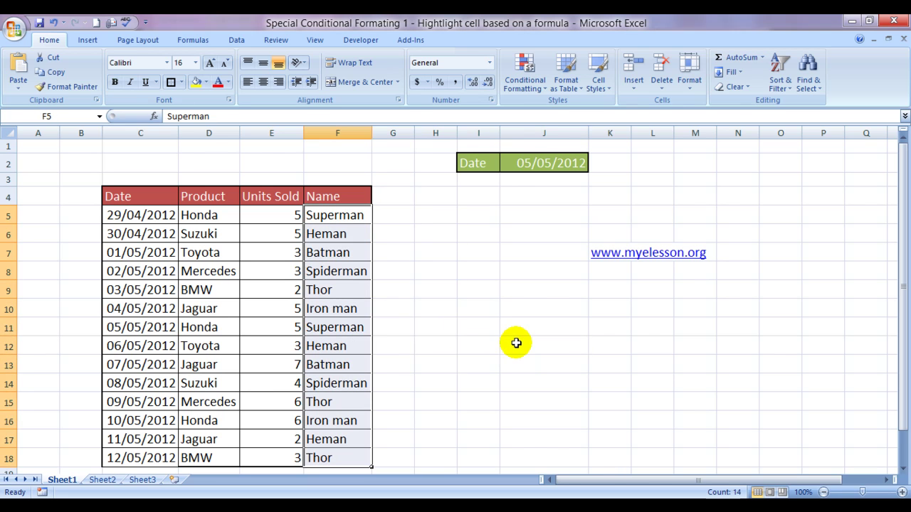
{"action": "key", "text": "alt"}
{"action": "key", "text": "o"}
{"action": "key", "text": "d"}
{"action": "left_click", "coordinate": [459, 244]}
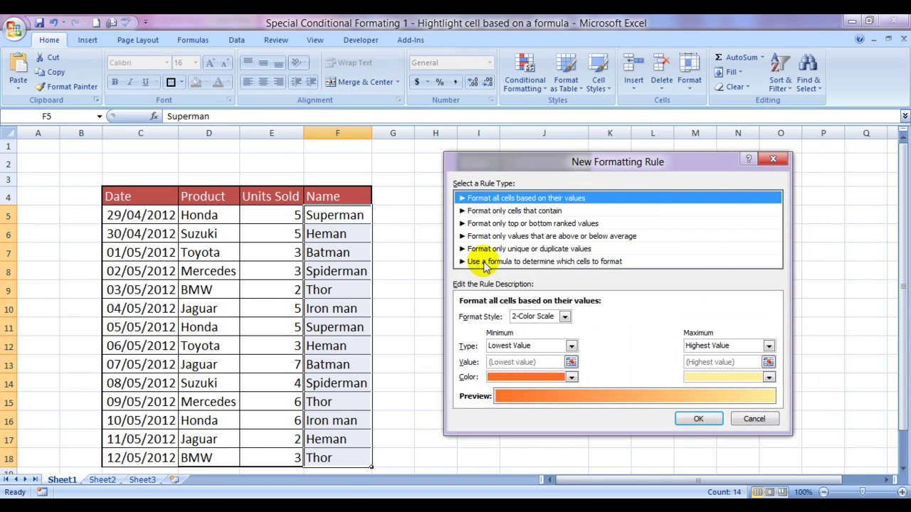
{"action": "left_click", "coordinate": [484, 263]}
{"action": "left_click_drag", "start_coordinate": [527, 161], "coordinate": [589, 257]}
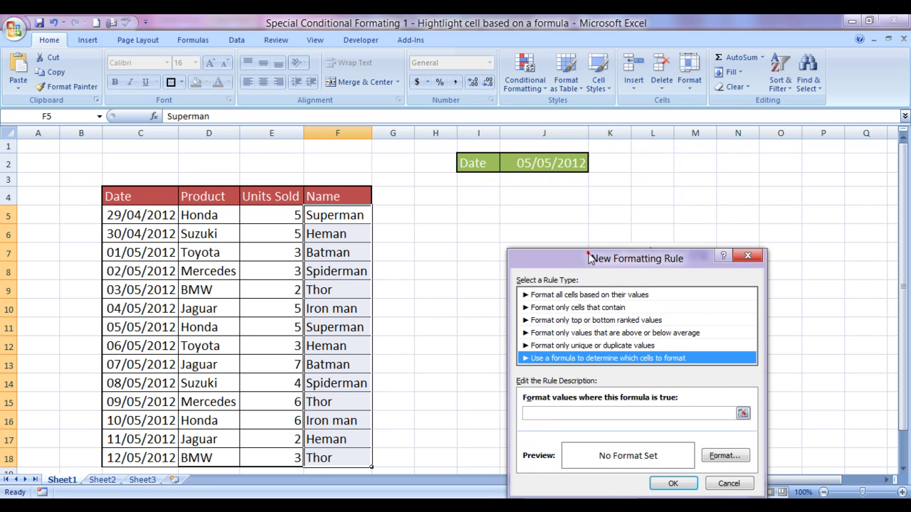
- Build the rule formula =$J$2=$C5 from cell references, keeping J2 fully absolute and only the column of C5 absolute
{"action": "left_click", "coordinate": [536, 413]}
{"action": "type", "text": "="}
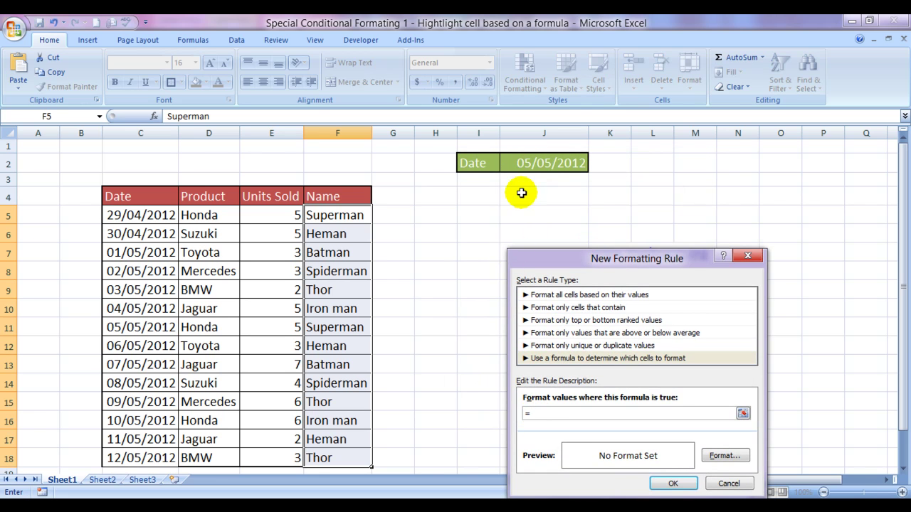
{"action": "left_click", "coordinate": [532, 164]}
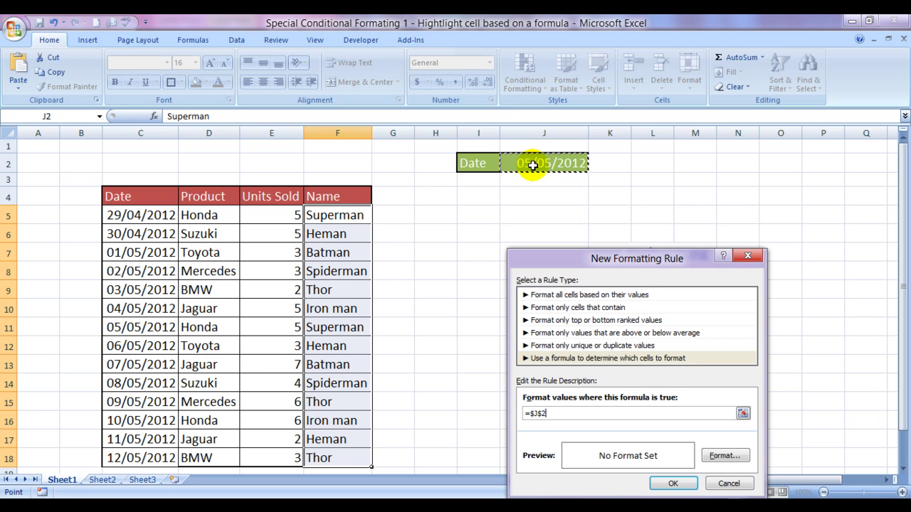
{"action": "type", "text": "="}
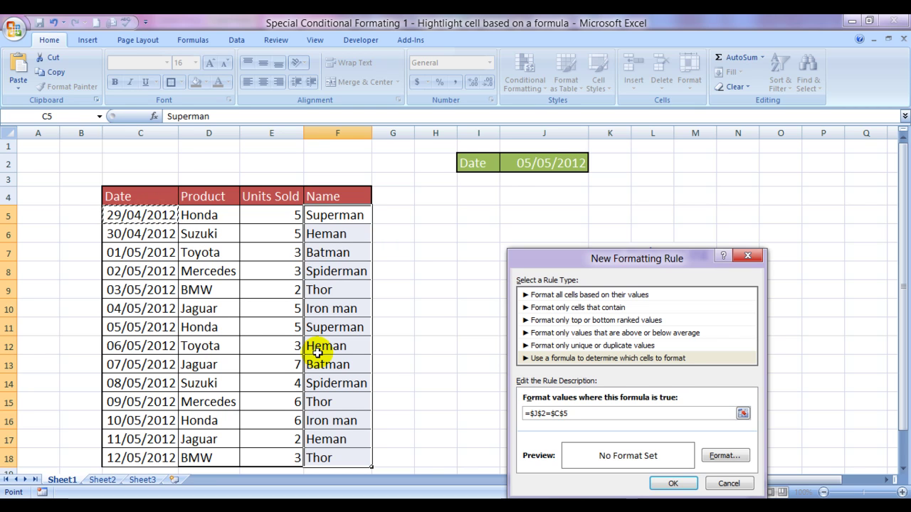
{"action": "key", "text": "F4"}
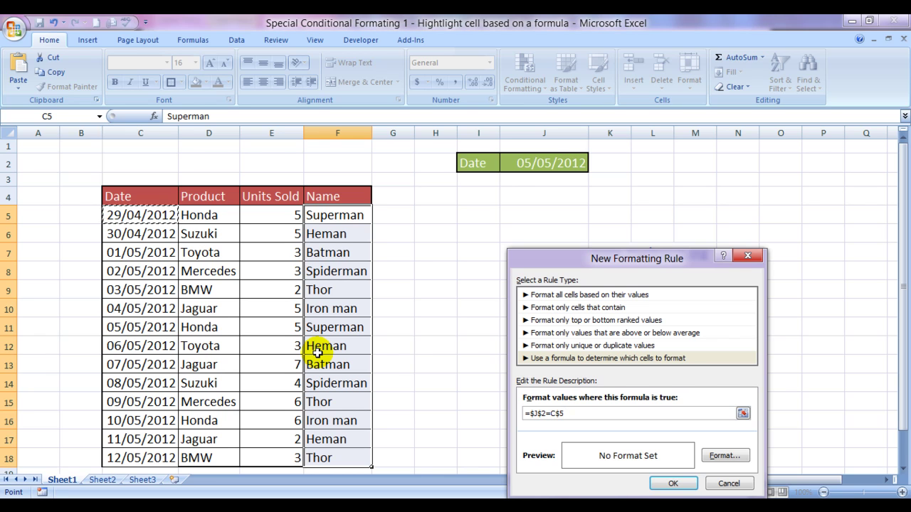
{"action": "key", "text": "F4"}
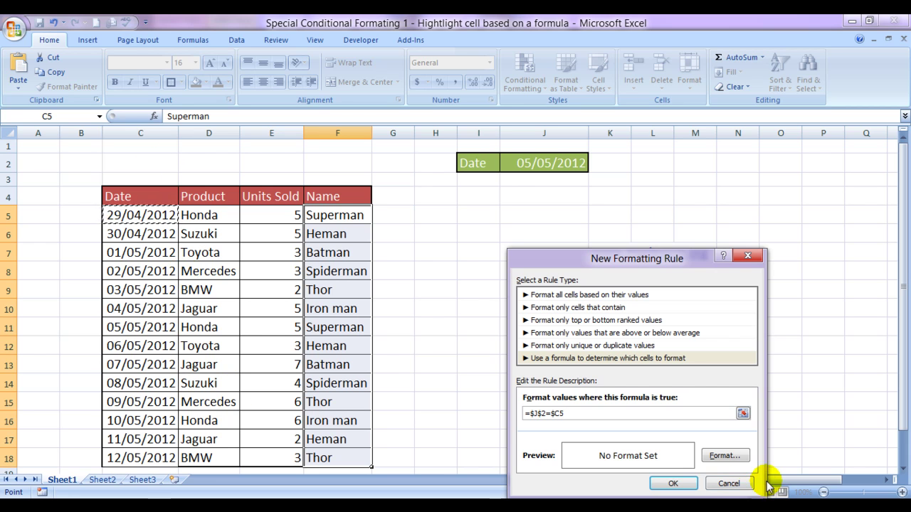
- Set the rule's format to a red background fill and apply it to the name range
{"action": "left_click", "coordinate": [725, 456]}
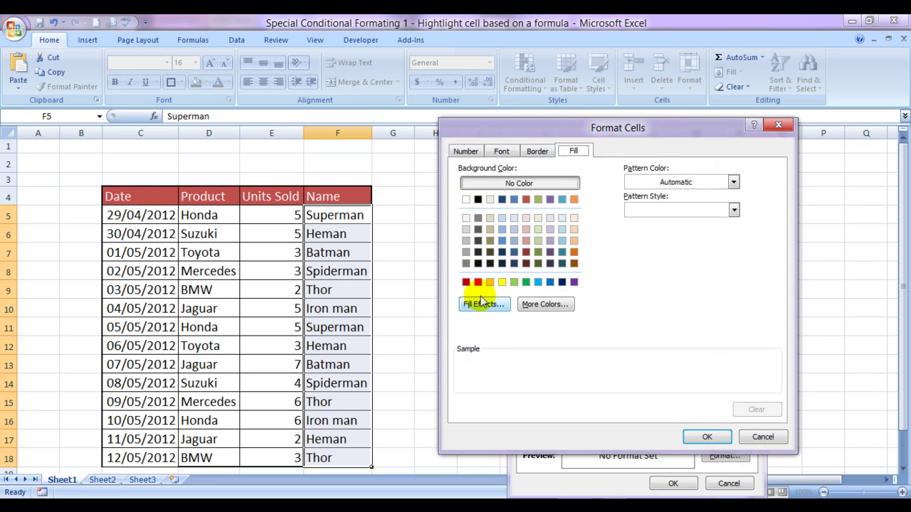
{"action": "left_click", "coordinate": [478, 282]}
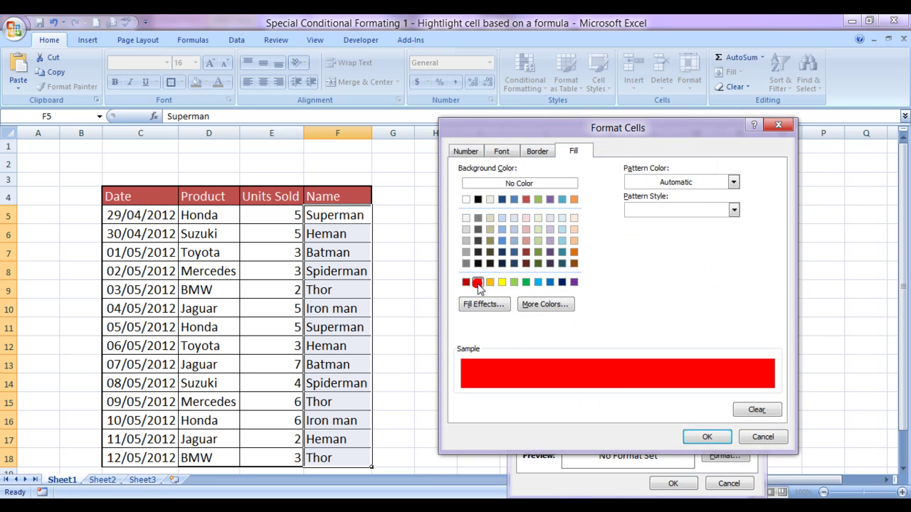
{"action": "left_click", "coordinate": [706, 438]}
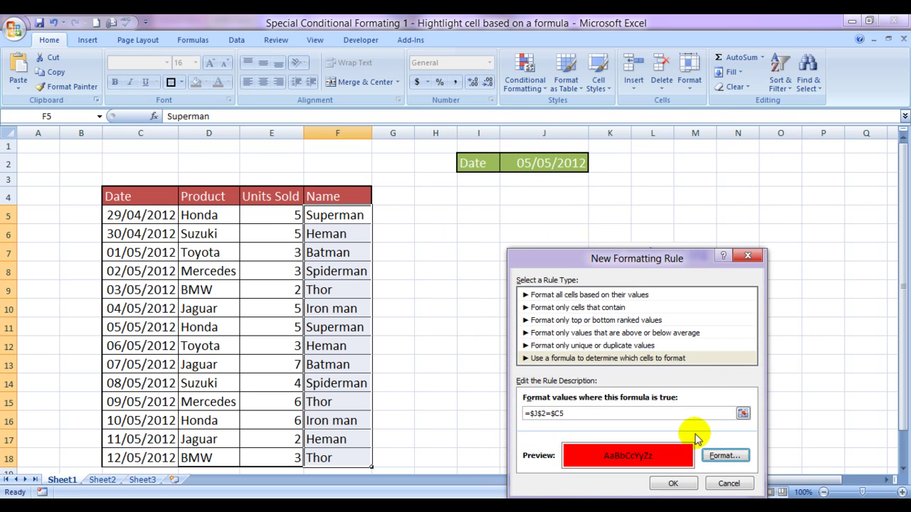
{"action": "left_click", "coordinate": [669, 484]}
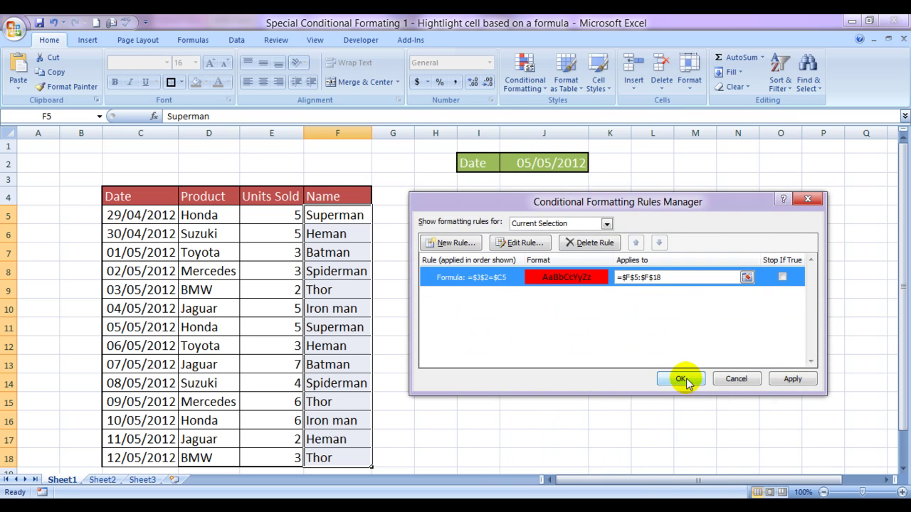
{"action": "left_click", "coordinate": [685, 378]}
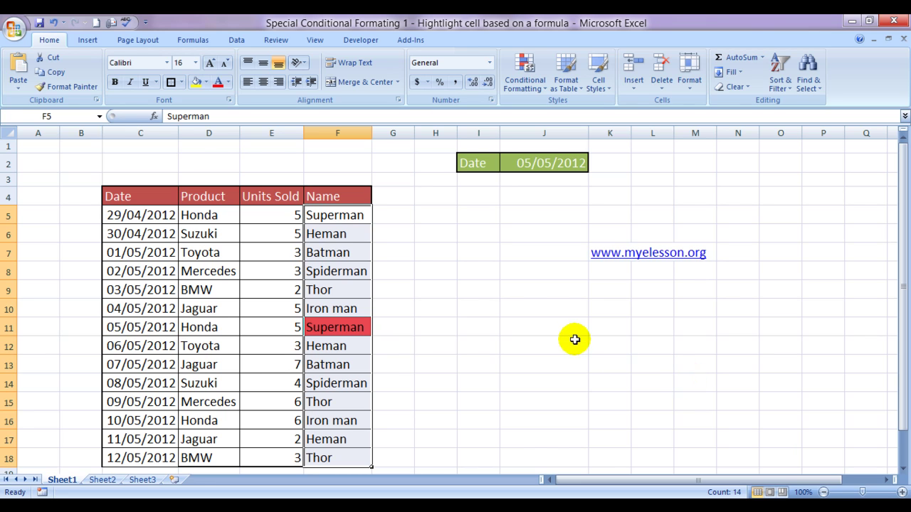
{"action": "left_click", "coordinate": [574, 342]}
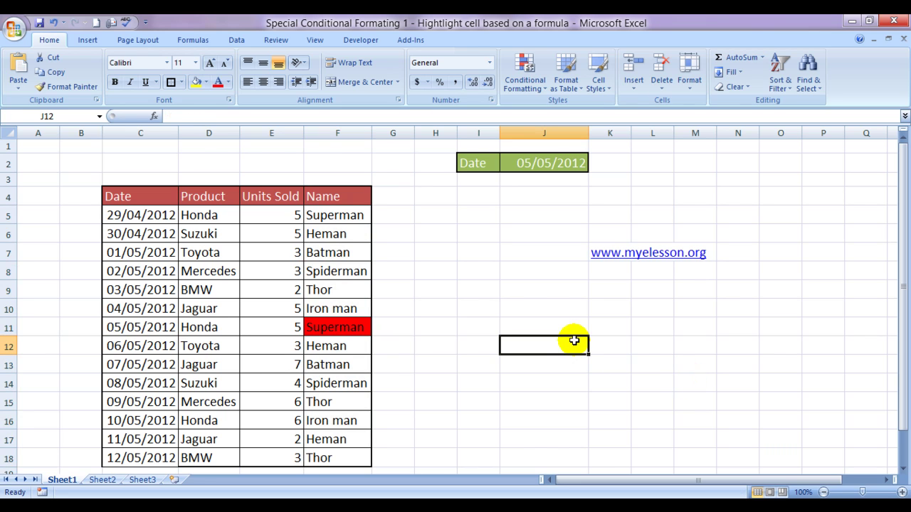